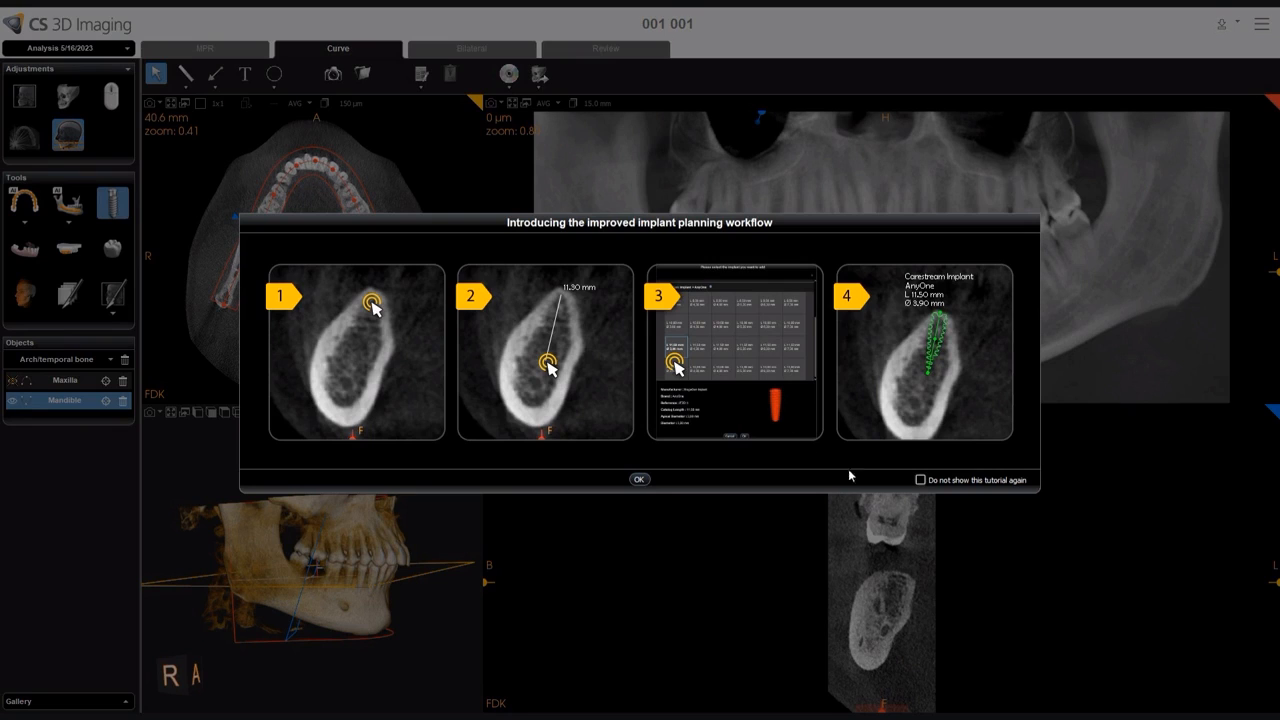
# Dismiss the implant planning tutorial, opting not to show it again
pyautogui.click(920, 481)
pyautogui.click(638, 479)
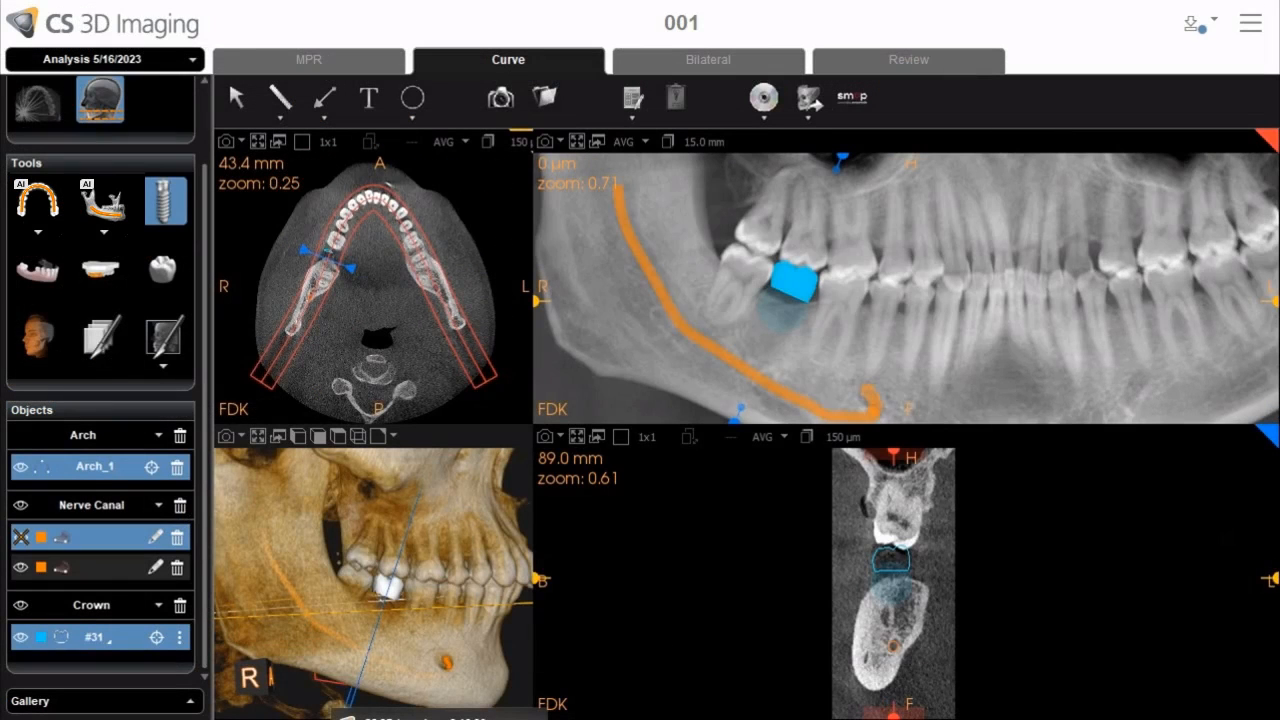
# Place an implant at the lower right molar site by marking the crown point and drawing its axis about 14 mm toward the apex
pyautogui.click(795, 287)
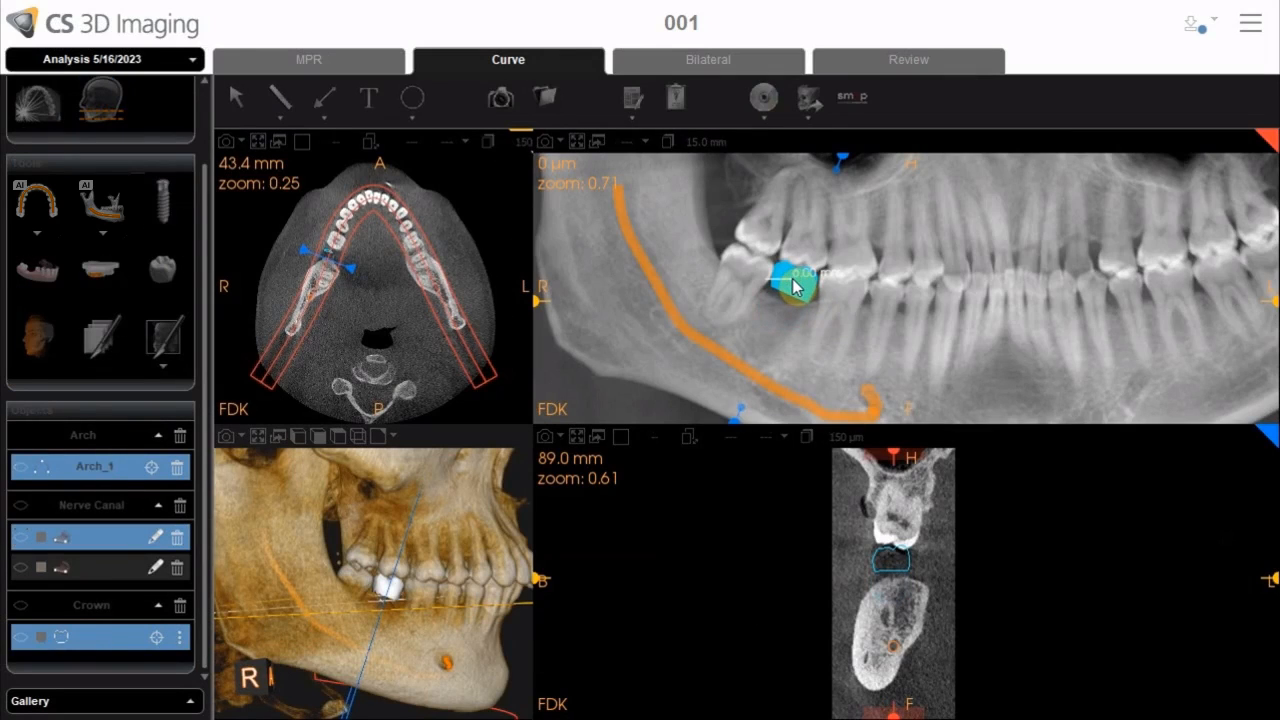
pyautogui.moveTo(795, 287); pyautogui.dragTo(765, 348)
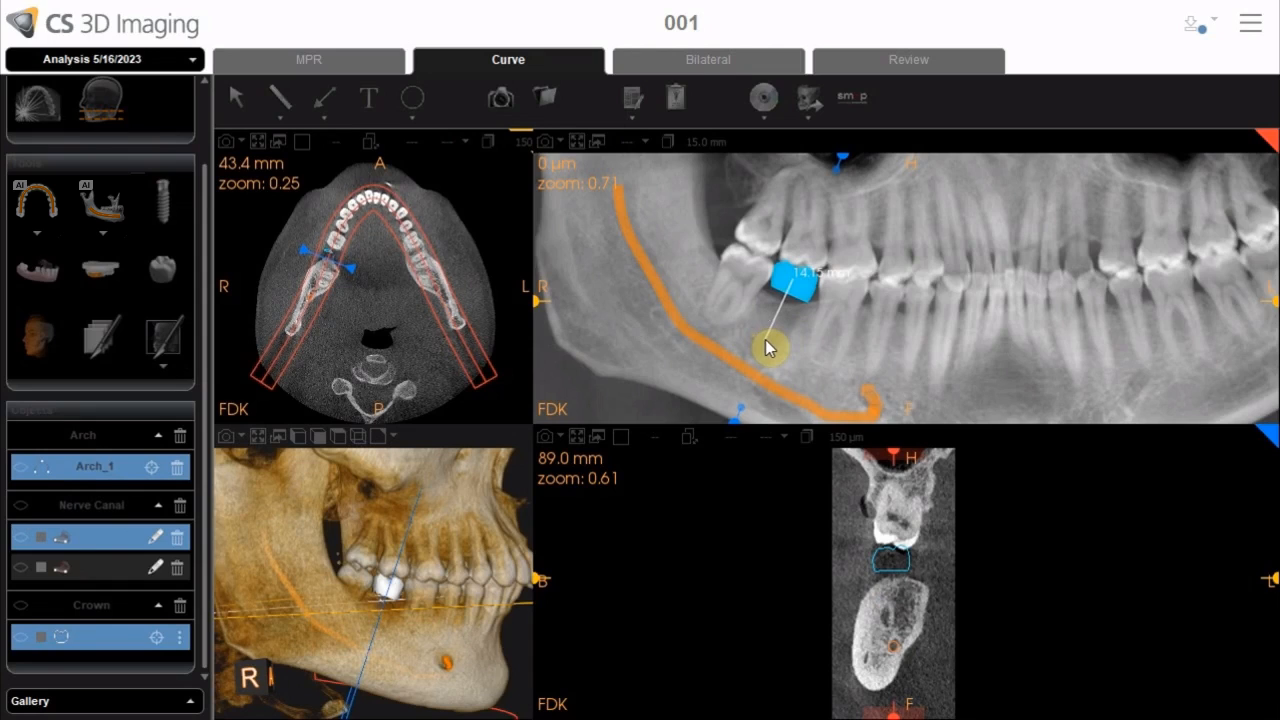
pyautogui.moveTo(765, 348); pyautogui.dragTo(768, 344)
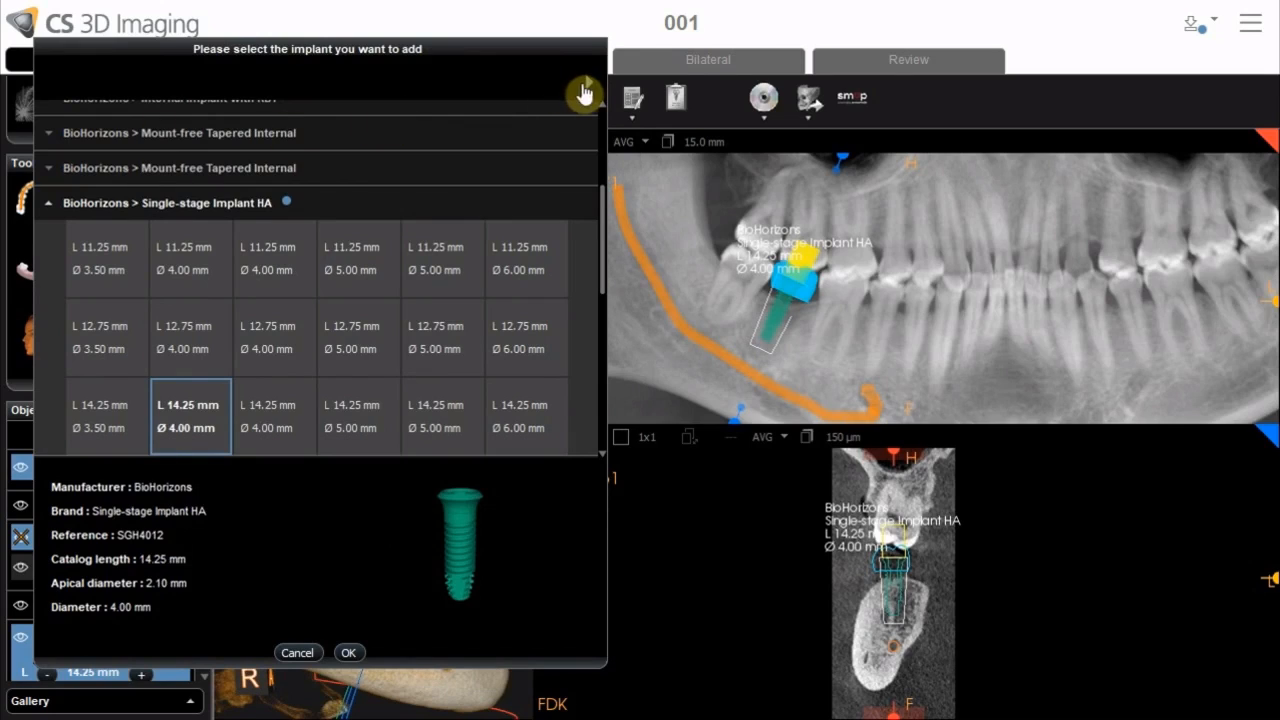
# Browse the implant system list and confirm a BioHorizons Single-stage Implant HA with 4.00 mm diameter
pyautogui.click(584, 88)
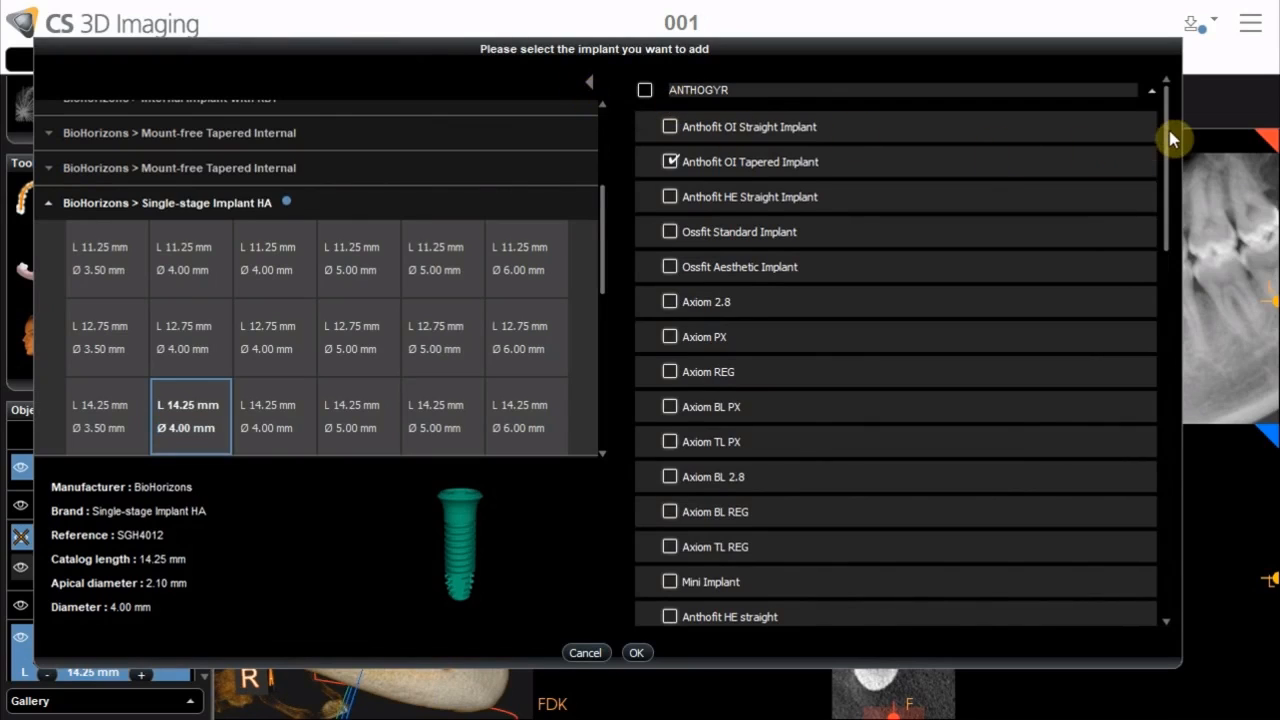
pyautogui.moveTo(1172, 140); pyautogui.dragTo(1178, 350)
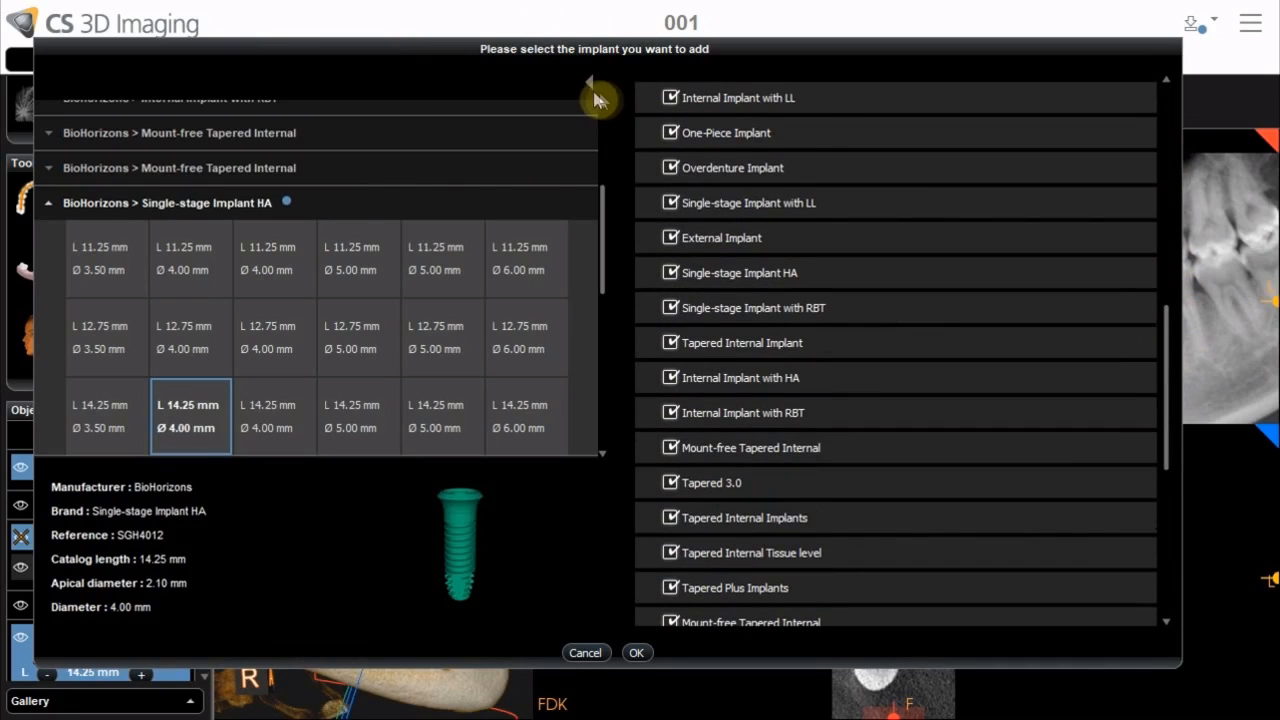
pyautogui.click(588, 84)
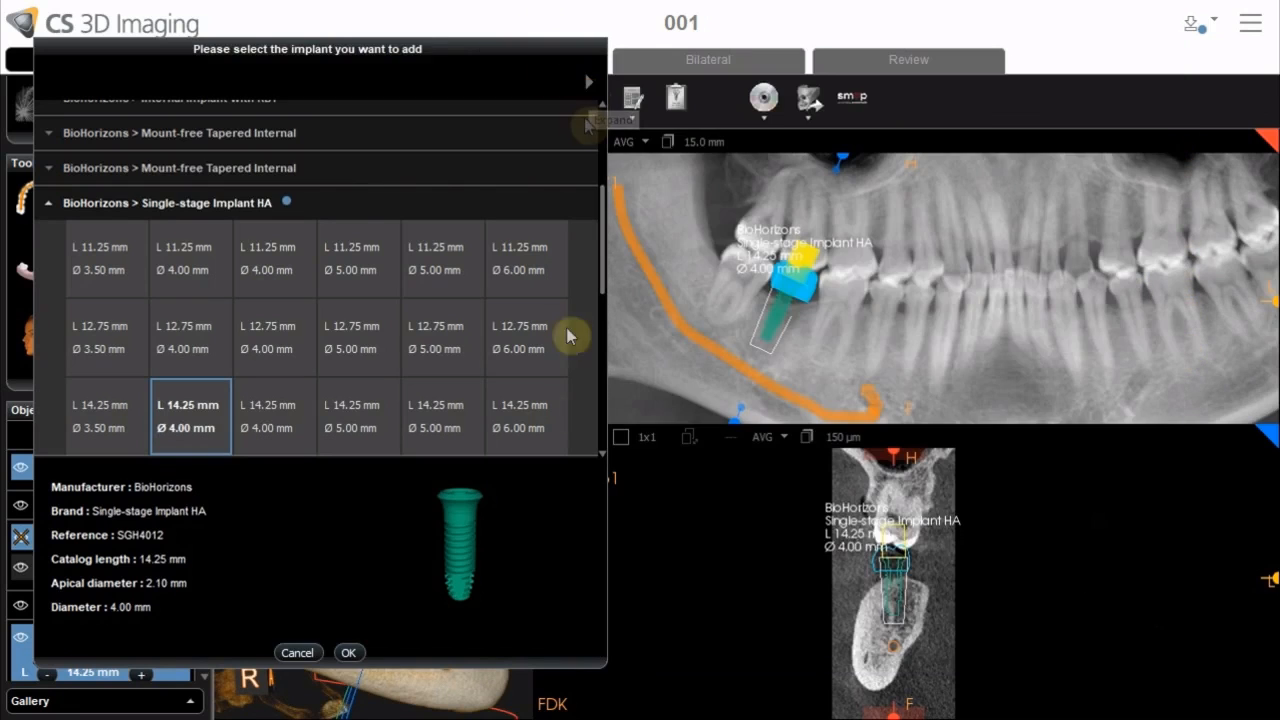
pyautogui.click(338, 655)
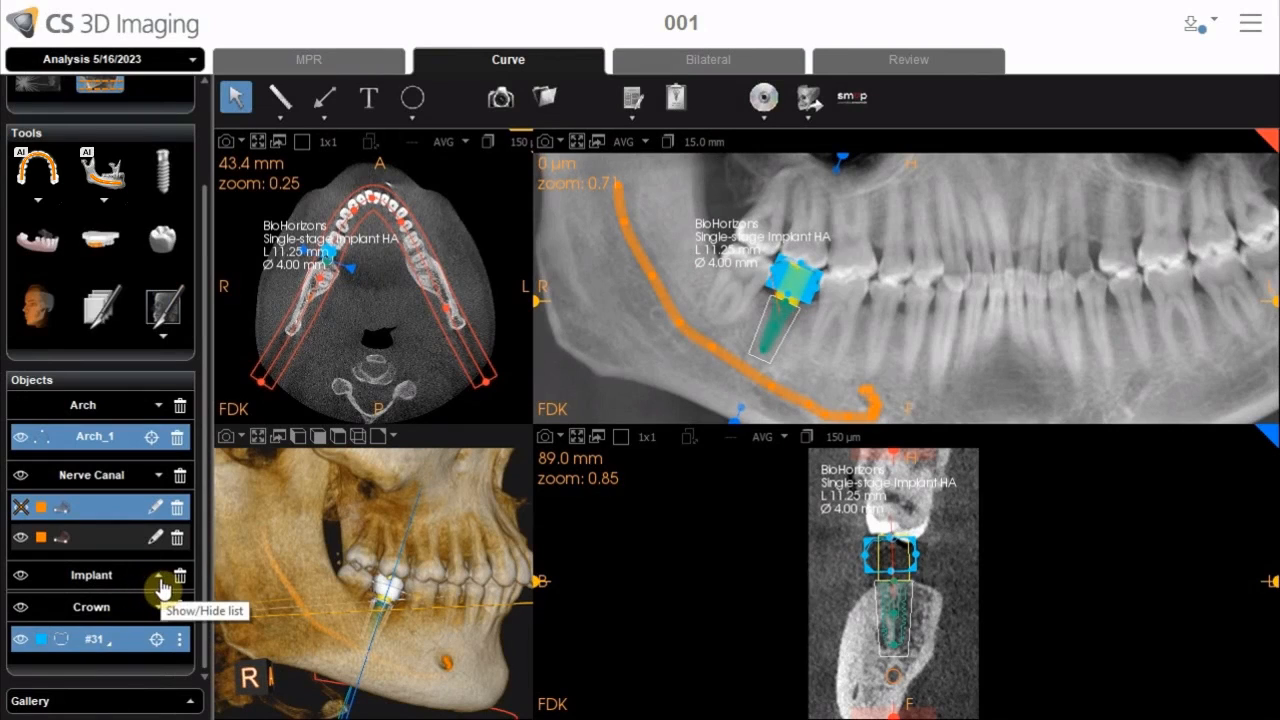
# Expand the Implant object entry and toggle the implant's visibility off and back on
pyautogui.click(158, 577)
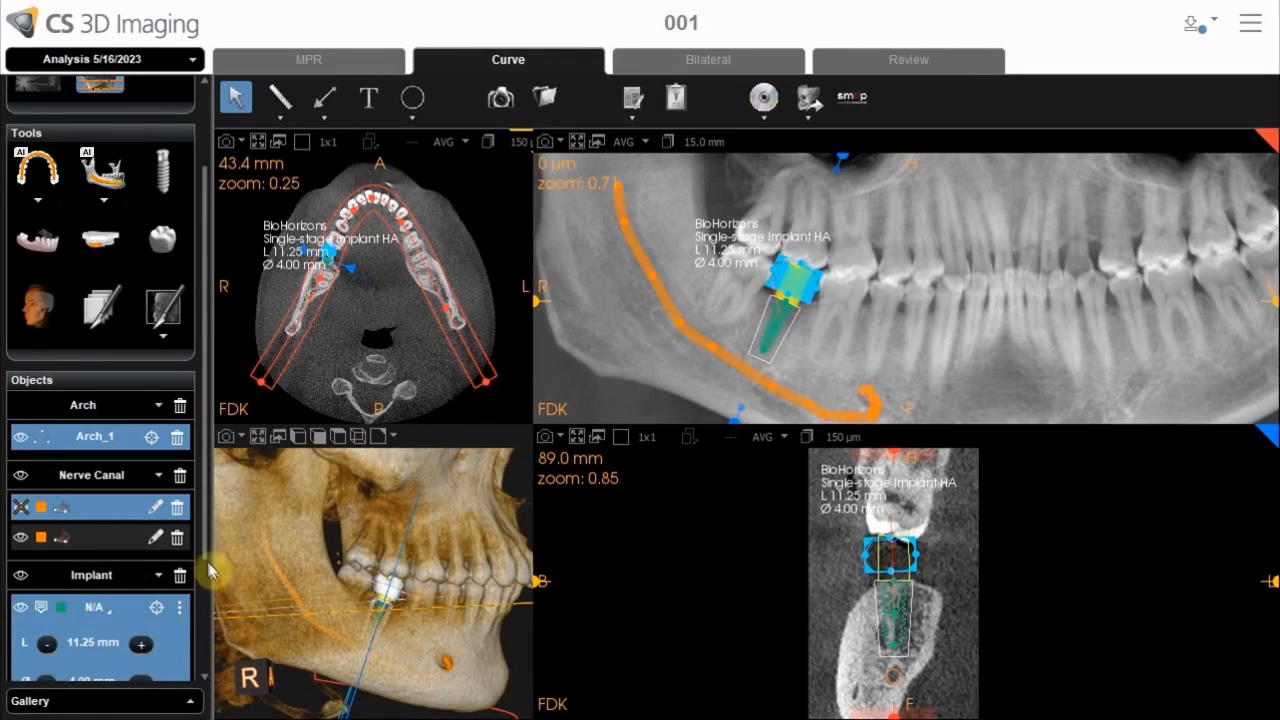
pyautogui.moveTo(206, 566); pyautogui.dragTo(196, 695)
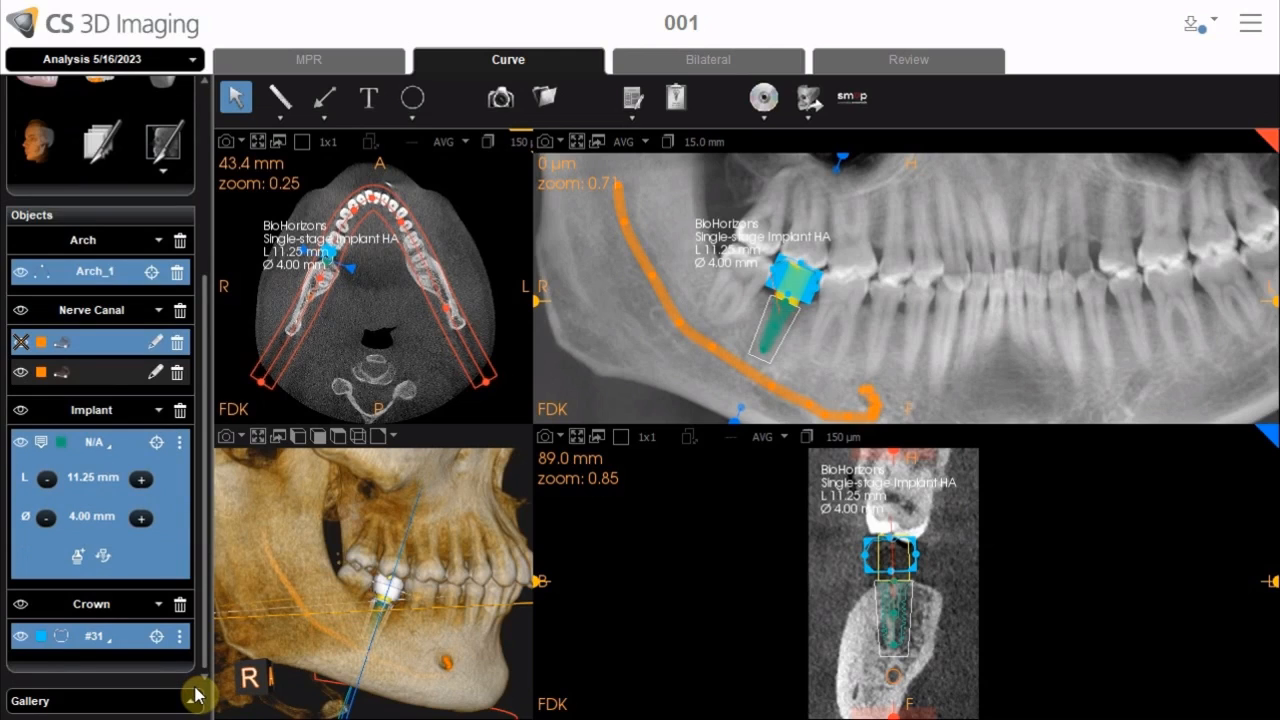
pyautogui.click(20, 443)
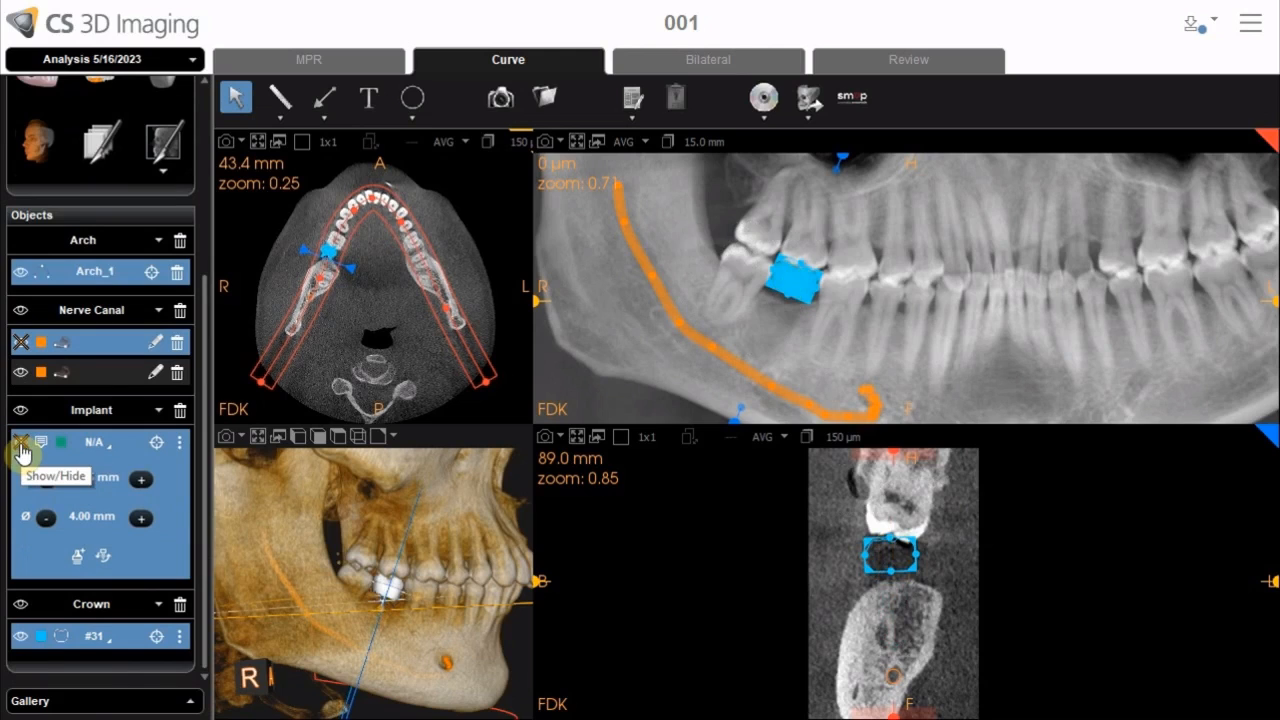
pyautogui.click(21, 446)
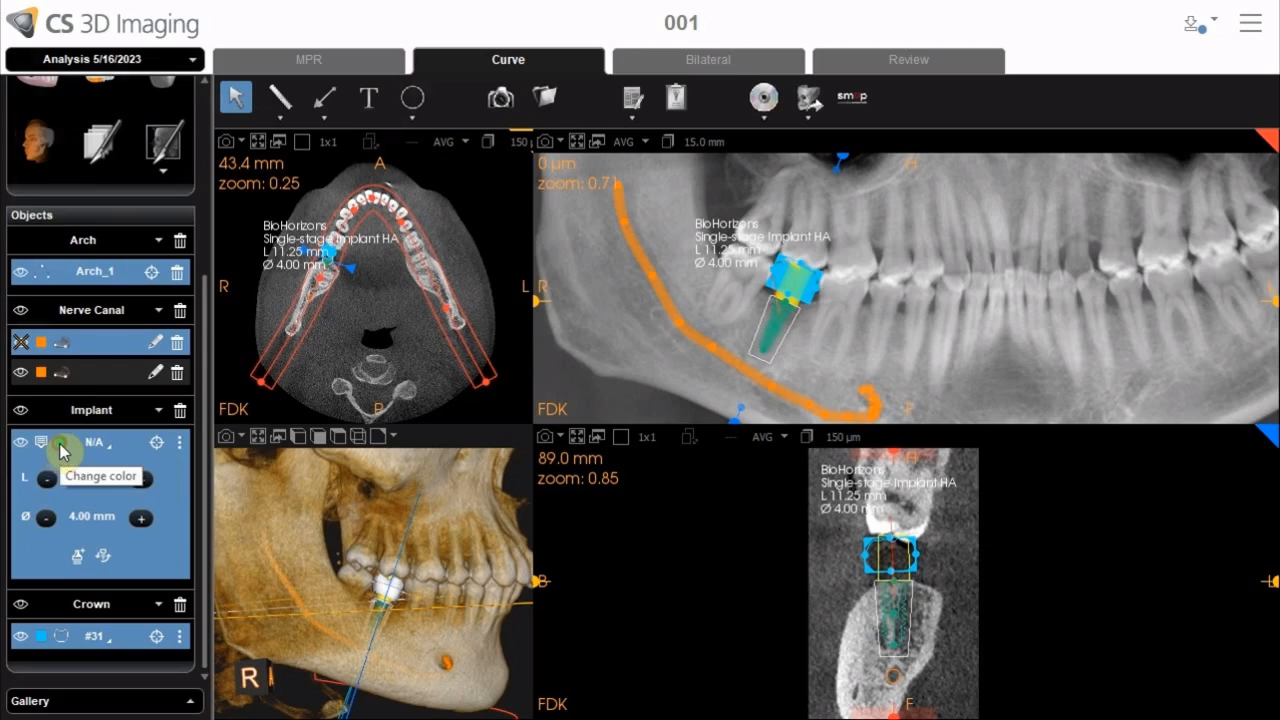
# Open the implant's color picker without changing it, and toggle the implant's property display
pyautogui.click(60, 452)
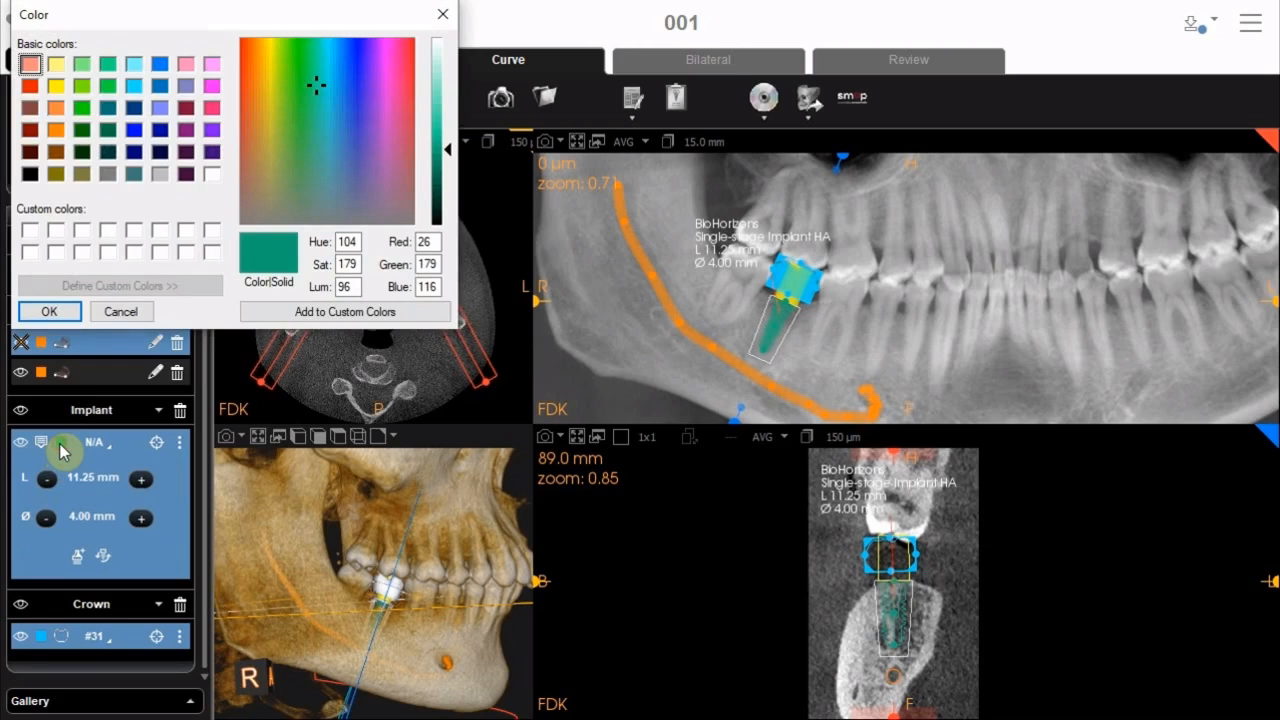
pyautogui.click(121, 311)
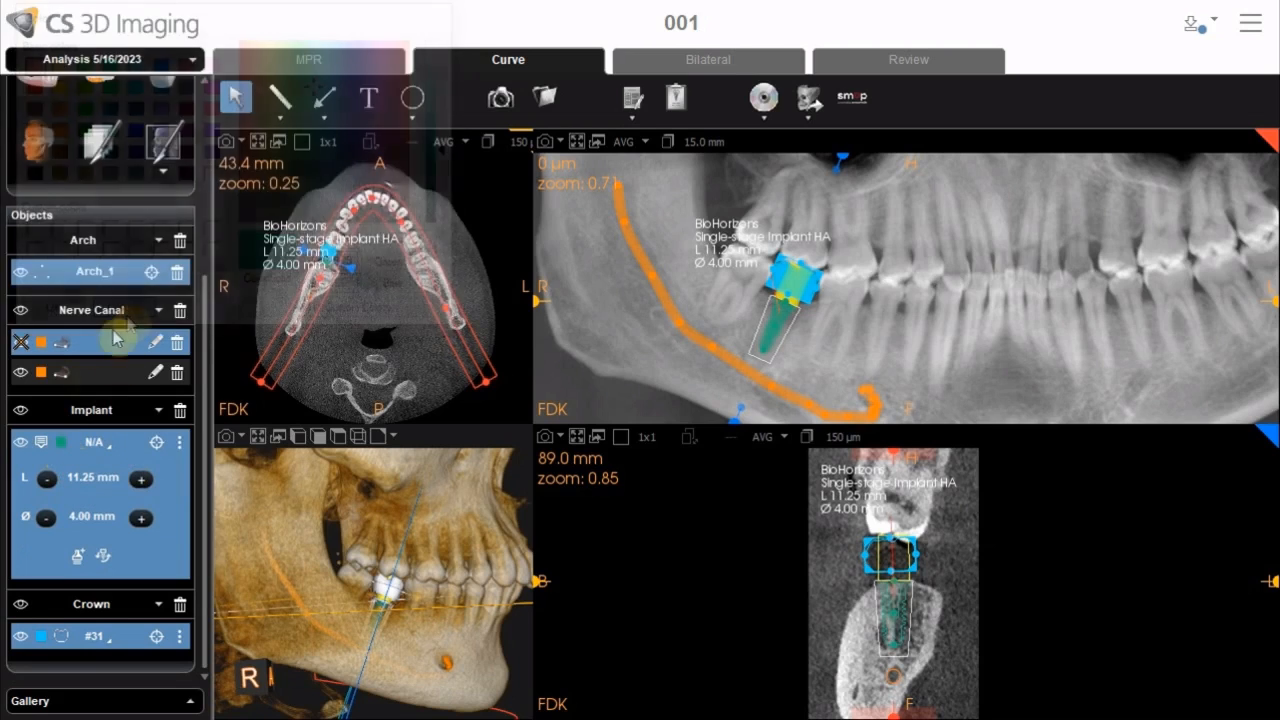
pyautogui.click(41, 452)
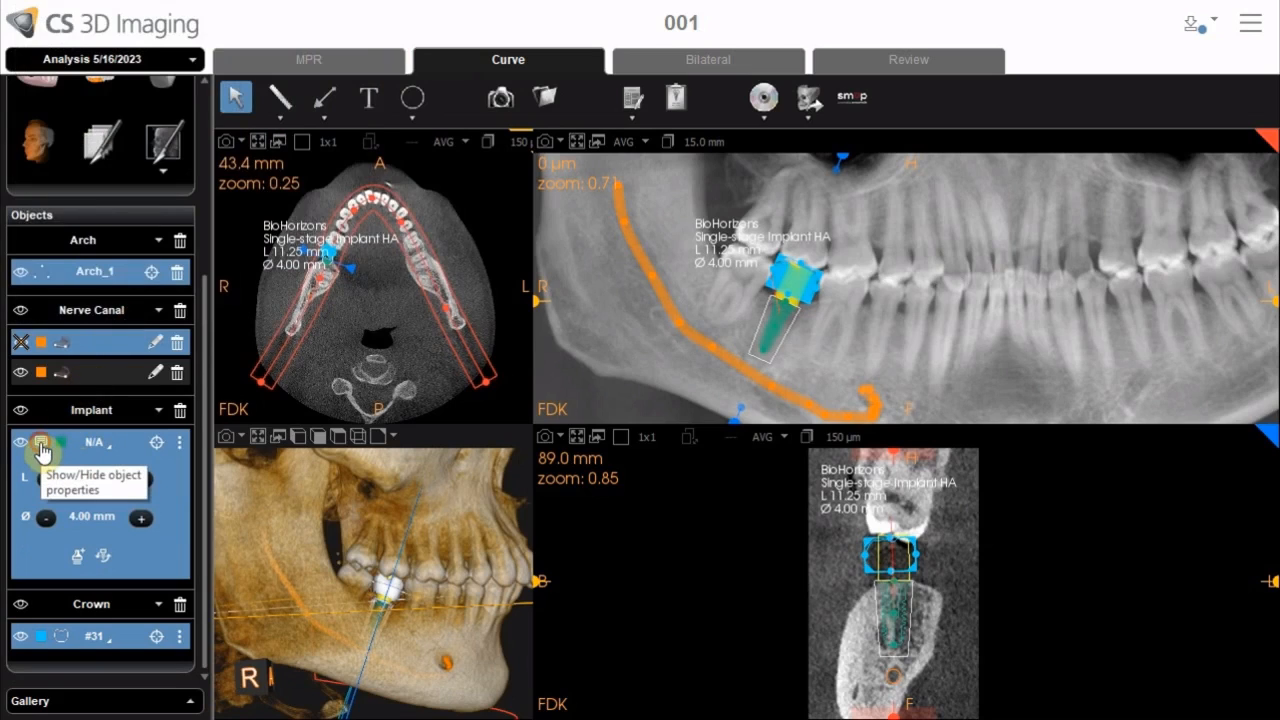
pyautogui.click(41, 446)
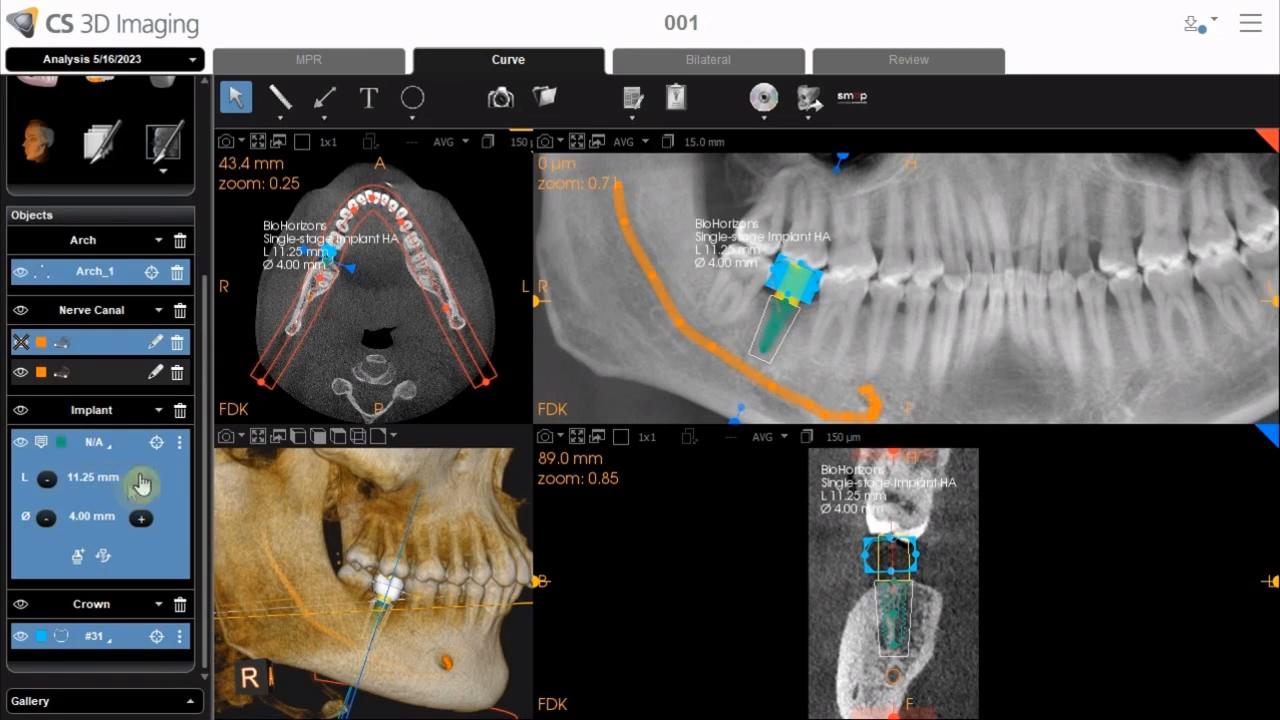
# Center the views on the implant and open its options menu with Delete and Lock
pyautogui.click(155, 448)
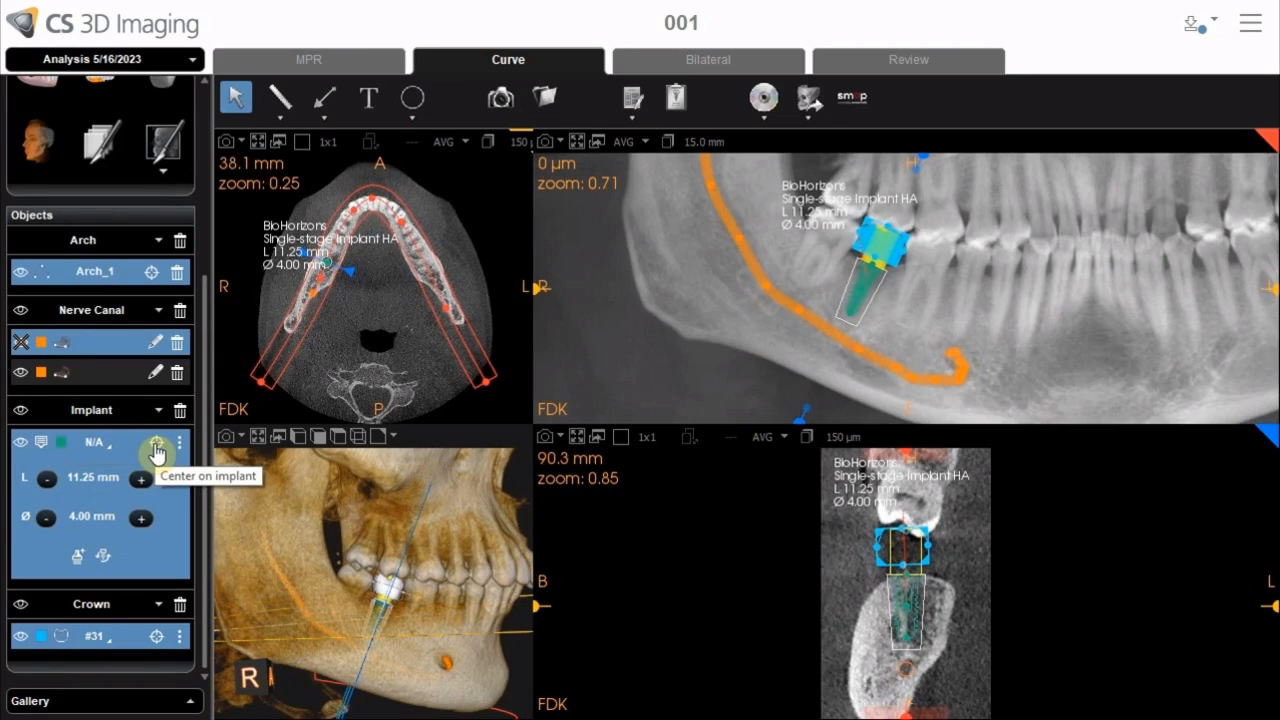
pyautogui.click(178, 446)
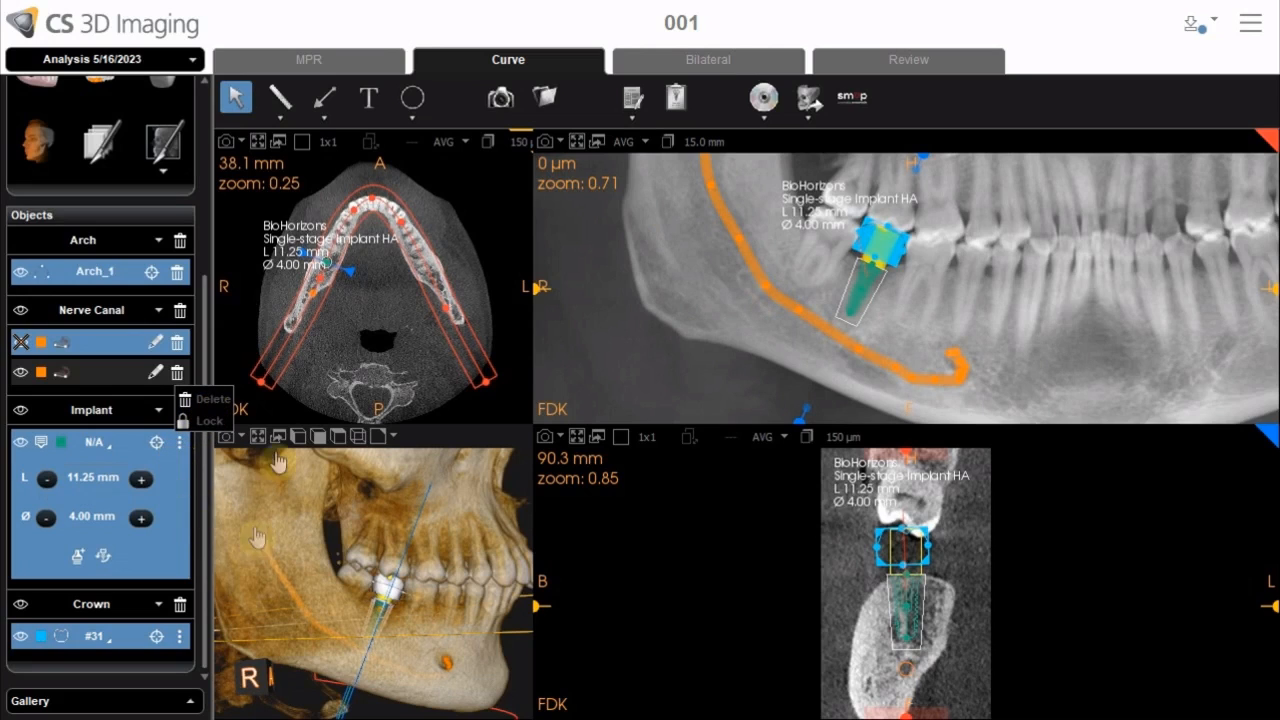
pyautogui.click(797, 204)
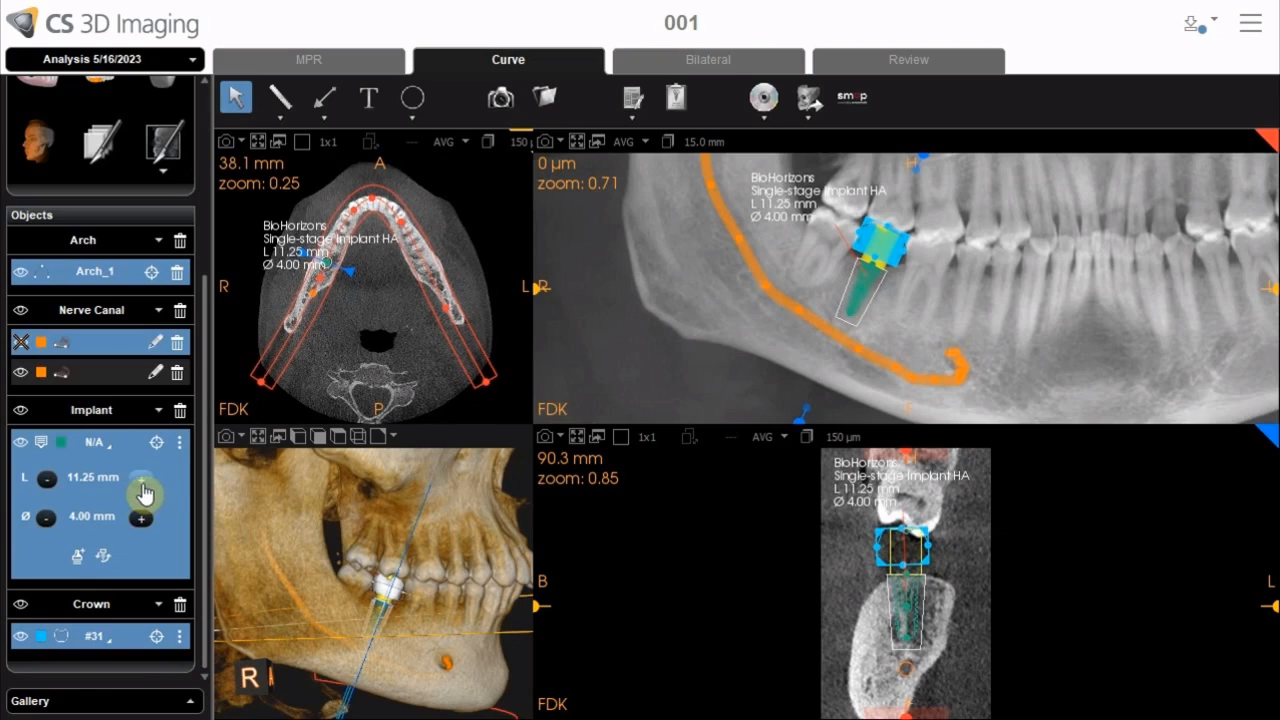
# Step the implant length down to 9.27 mm and back up to 11.25 mm
pyautogui.click(50, 494)
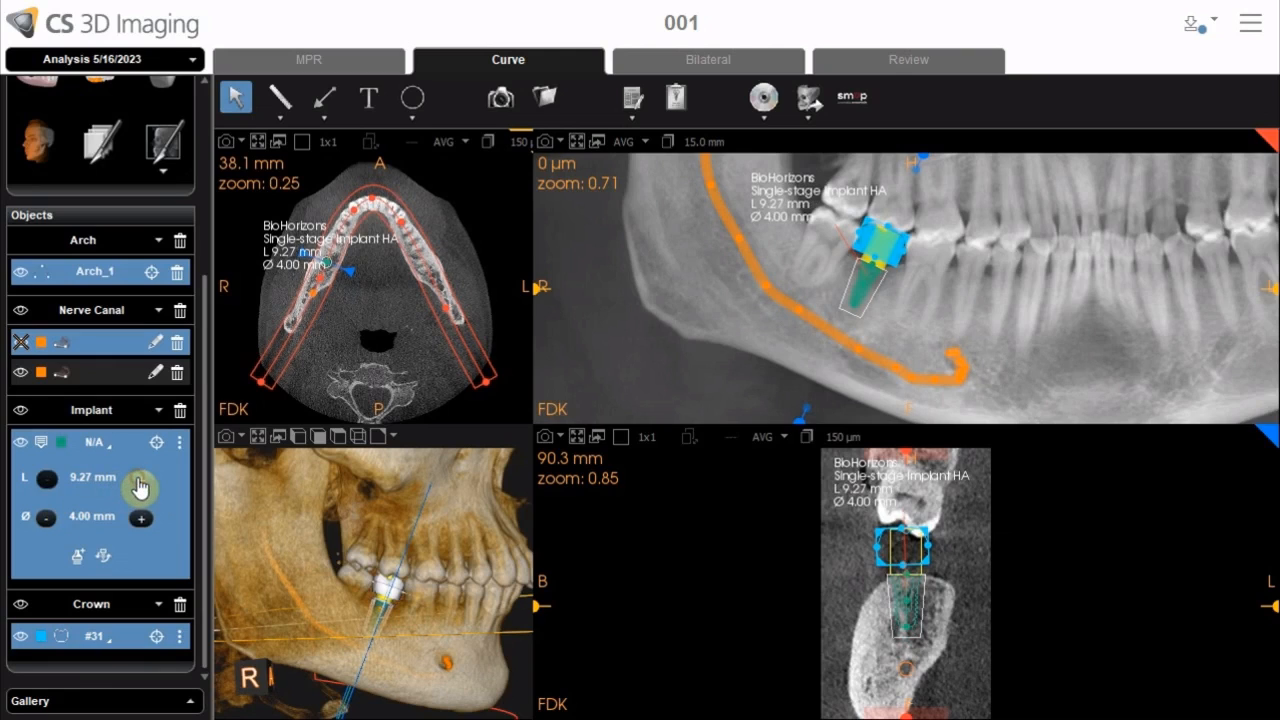
pyautogui.click(140, 486)
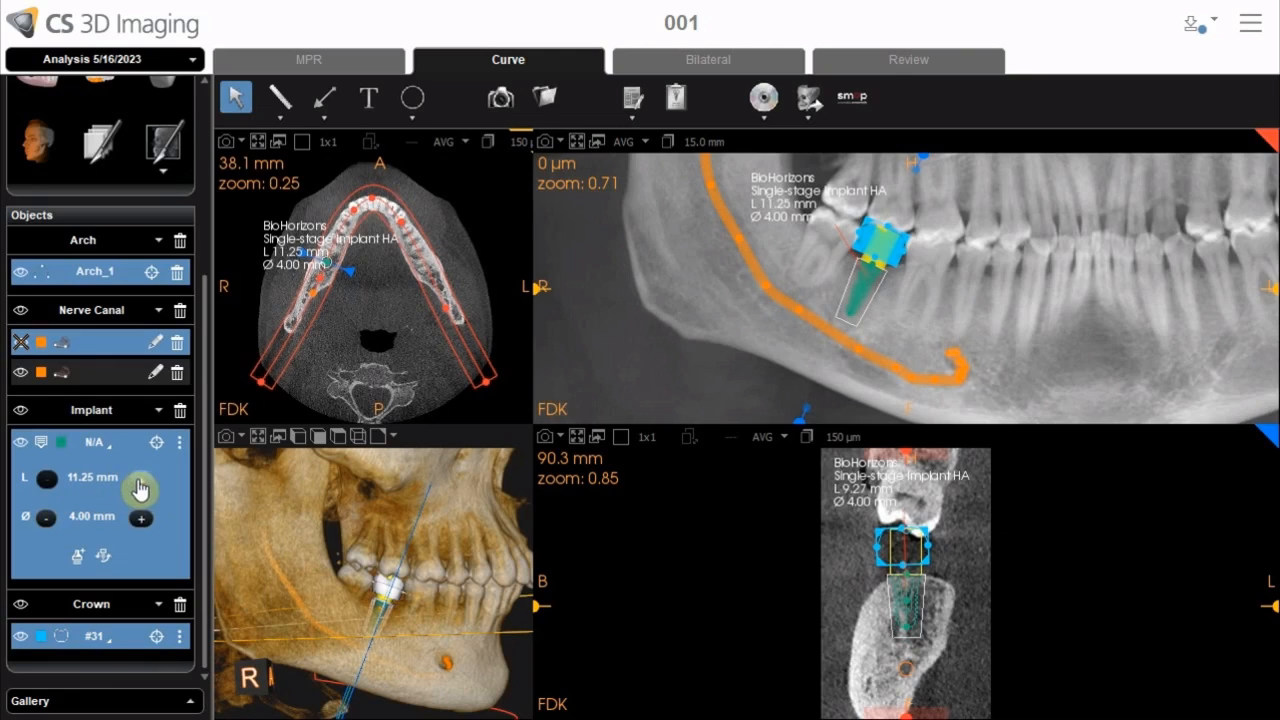
# Try adding a straight abutment 4 mm high to the implant
pyautogui.click(80, 560)
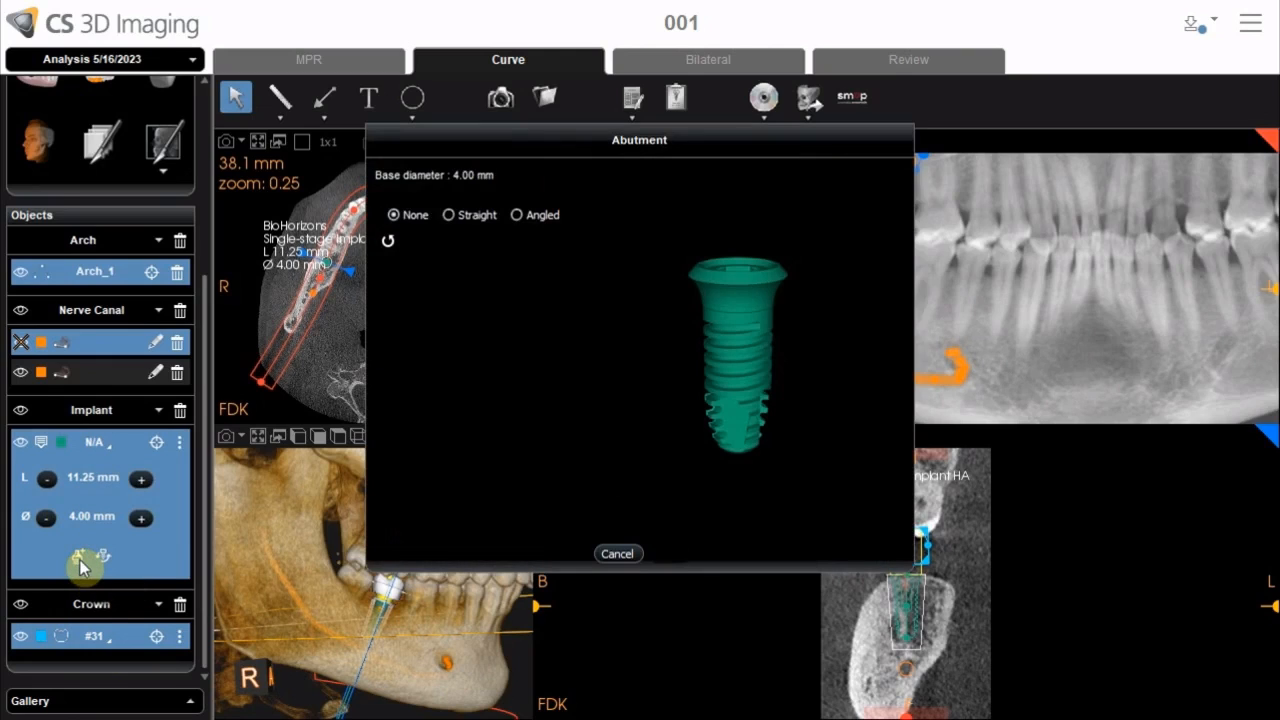
pyautogui.click(449, 216)
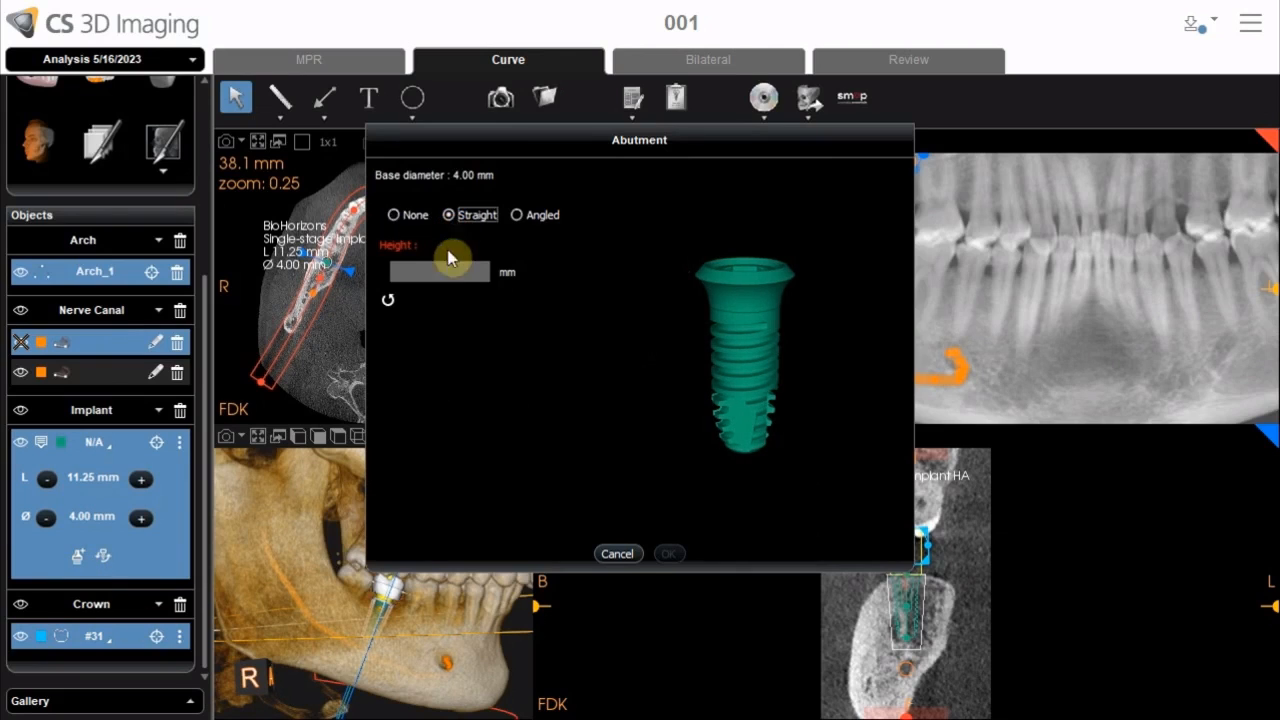
pyautogui.click(441, 270)
pyautogui.write('4')
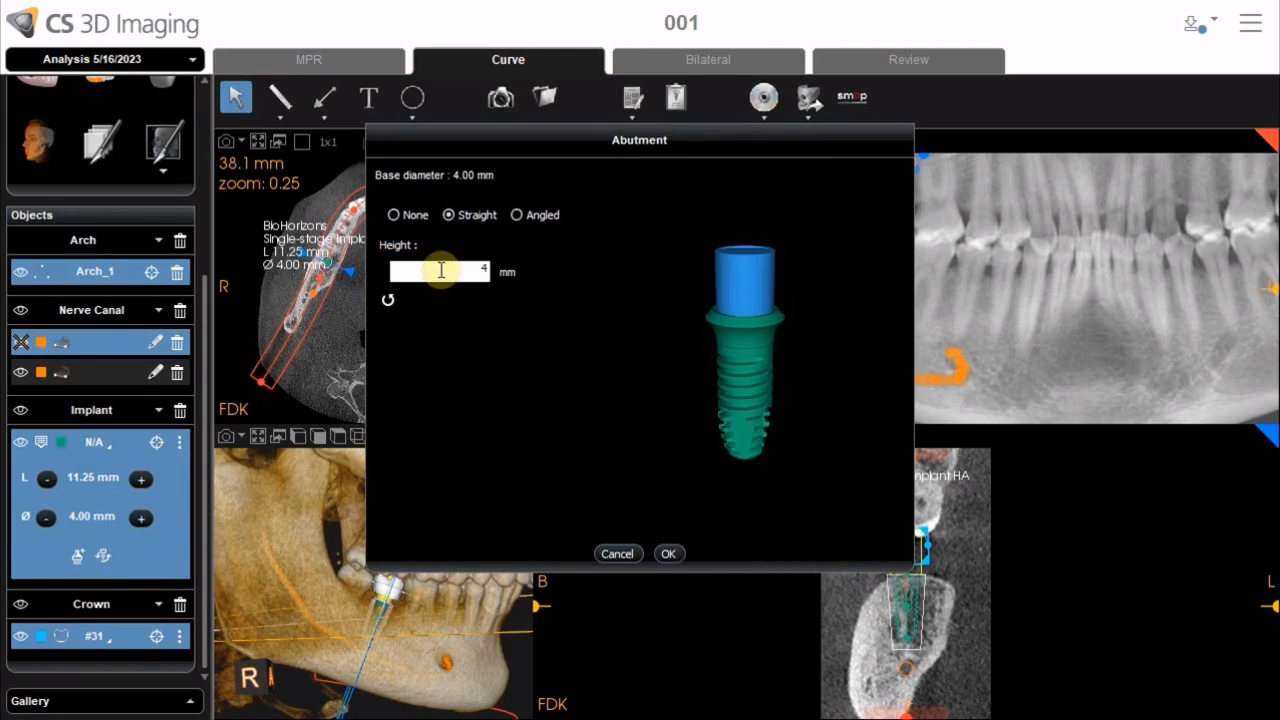
pyautogui.click(602, 556)
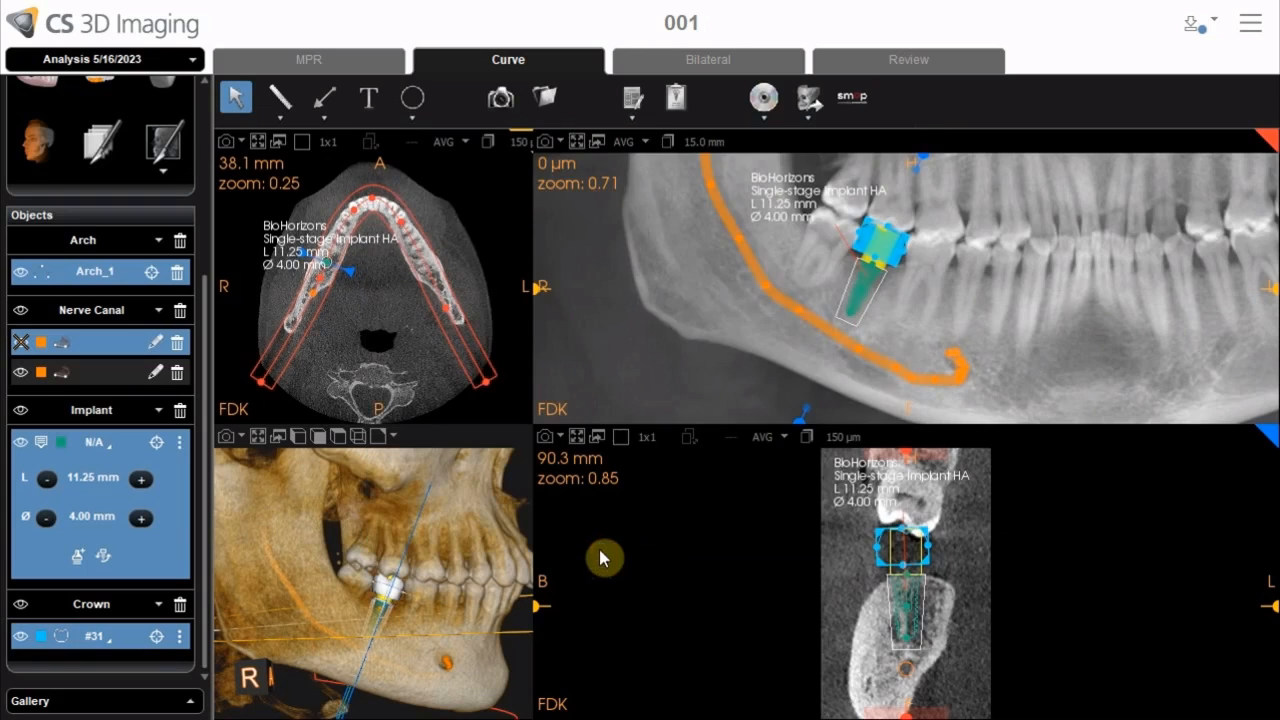
# Open the implant replacement selection for the implant and cancel it
pyautogui.click(105, 558)
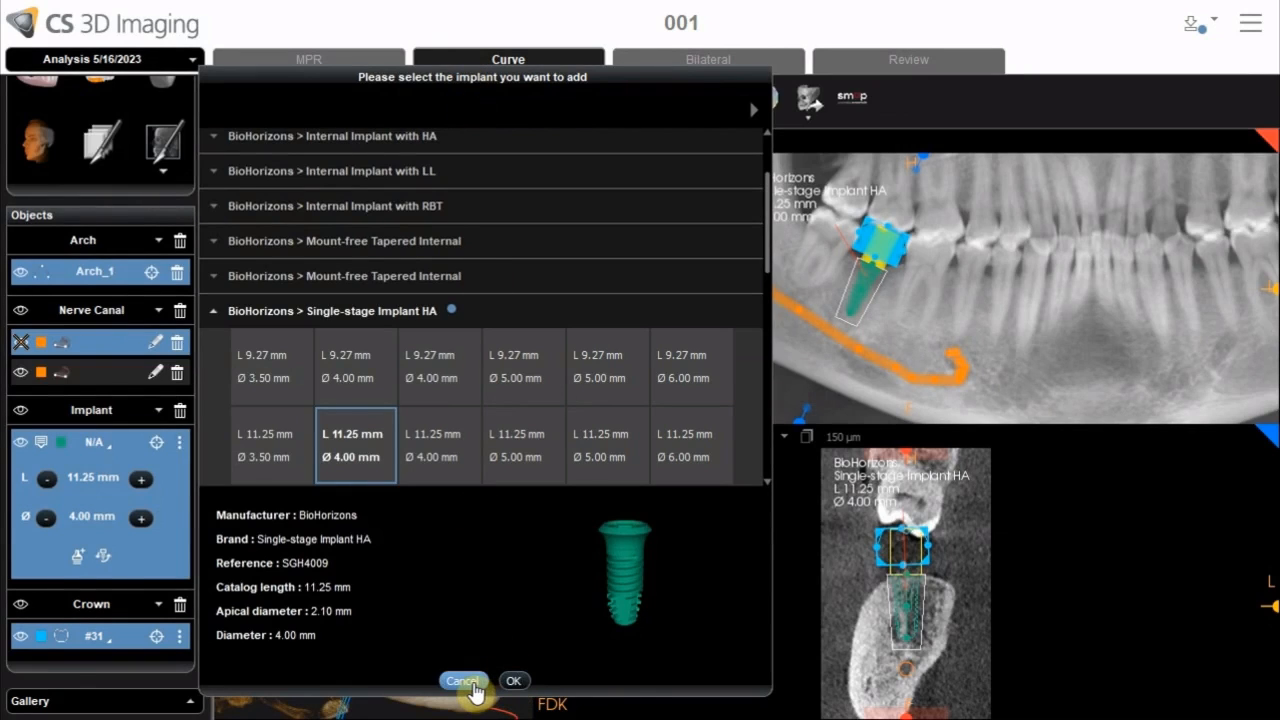
pyautogui.click(472, 686)
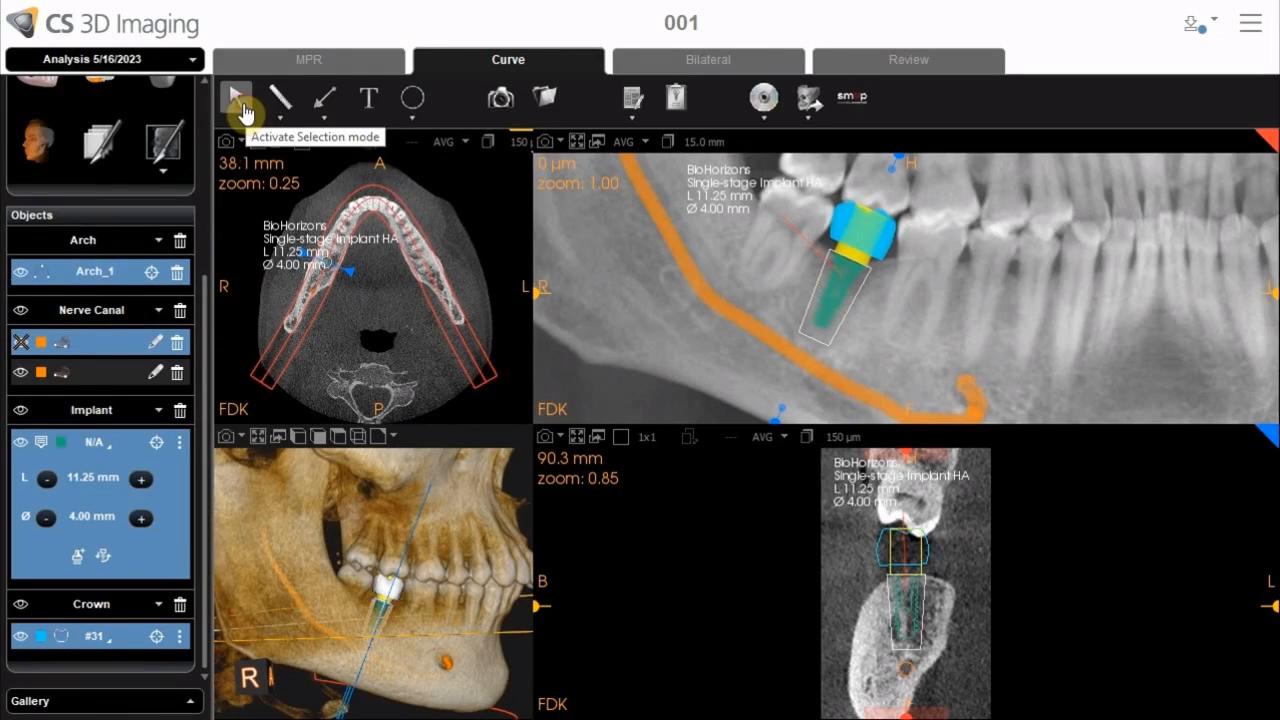
# Move the implant slightly within the bone in the curved slice view and recenter the views on it
pyautogui.click(238, 100)
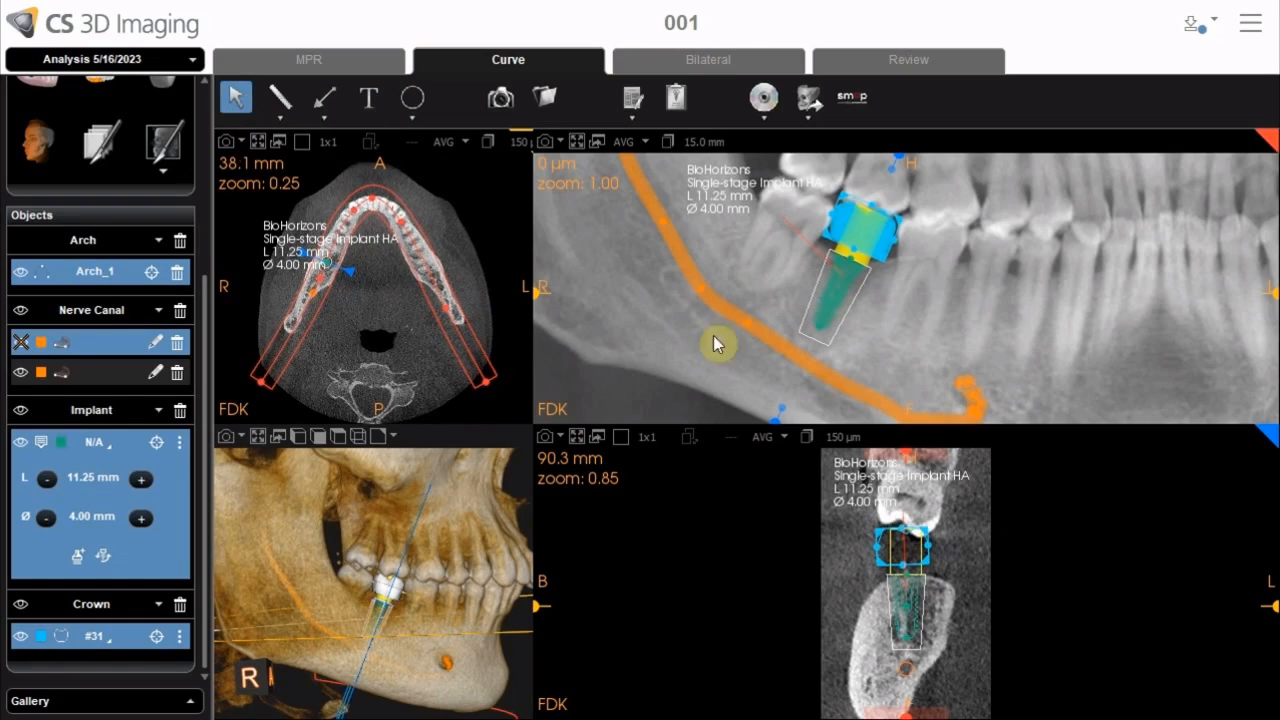
pyautogui.click(838, 304)
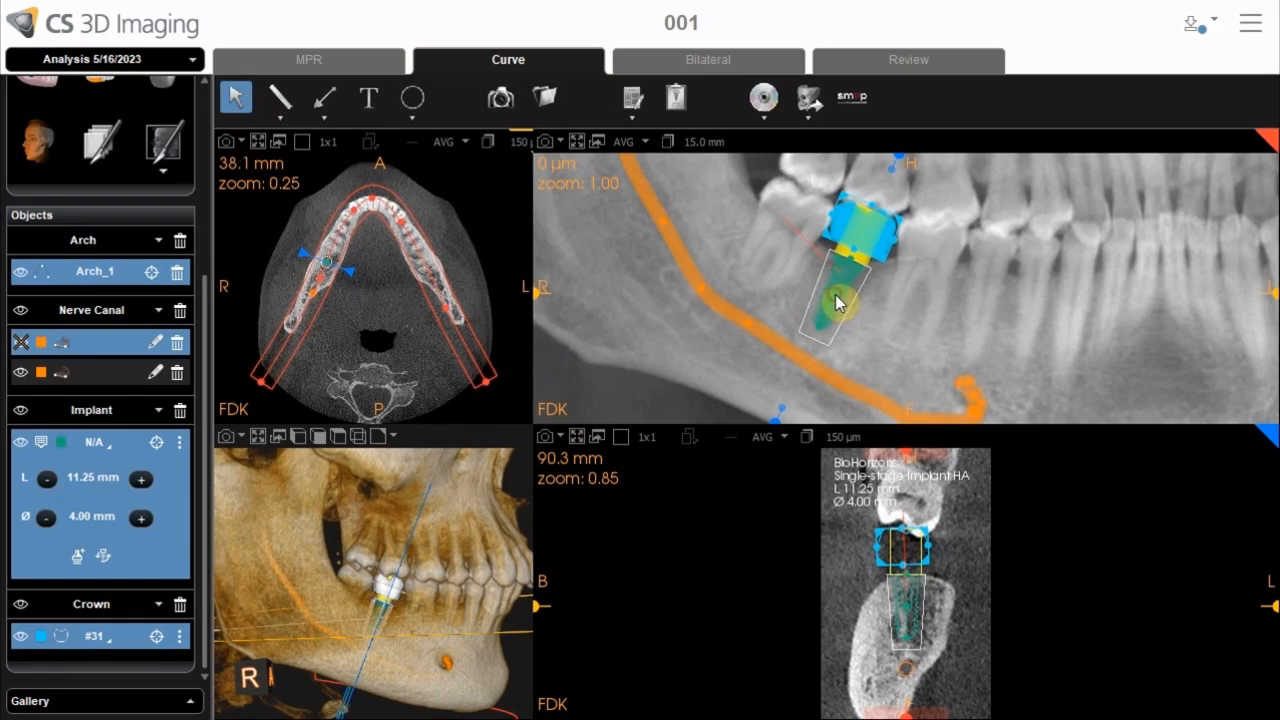
pyautogui.click(837, 305)
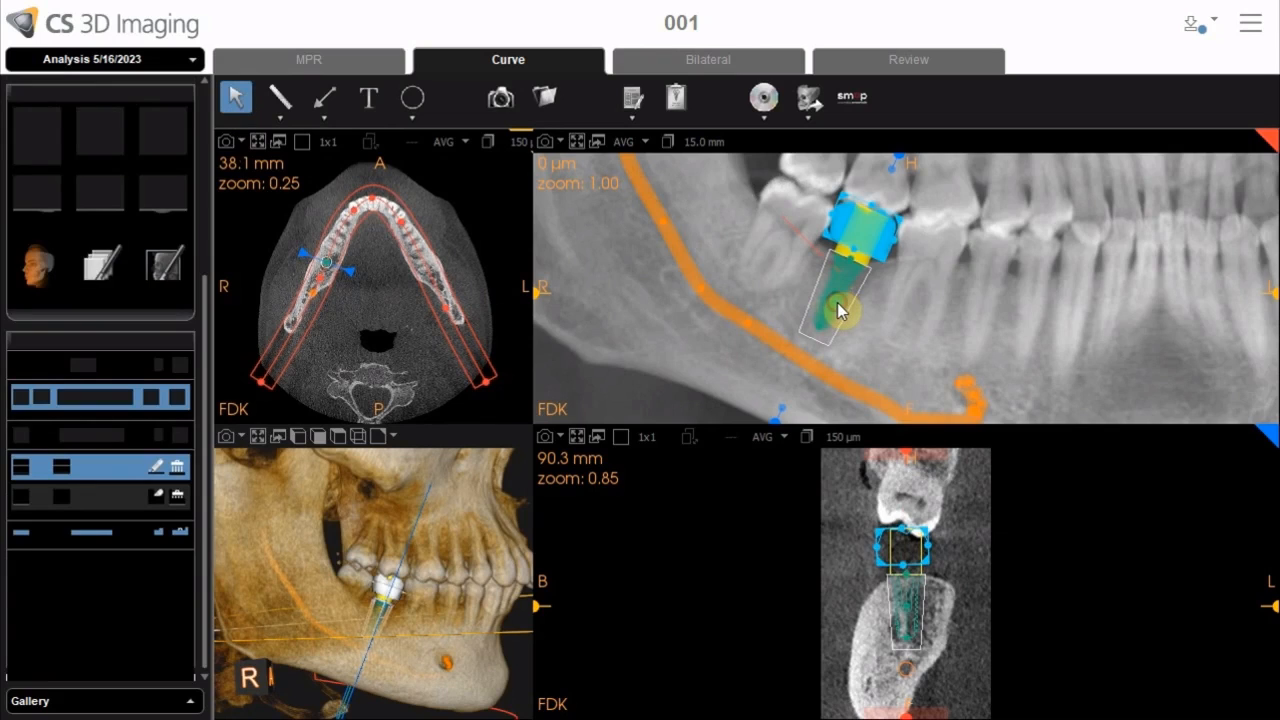
pyautogui.moveTo(837, 303); pyautogui.dragTo(837, 305)
pyautogui.click(837, 304)
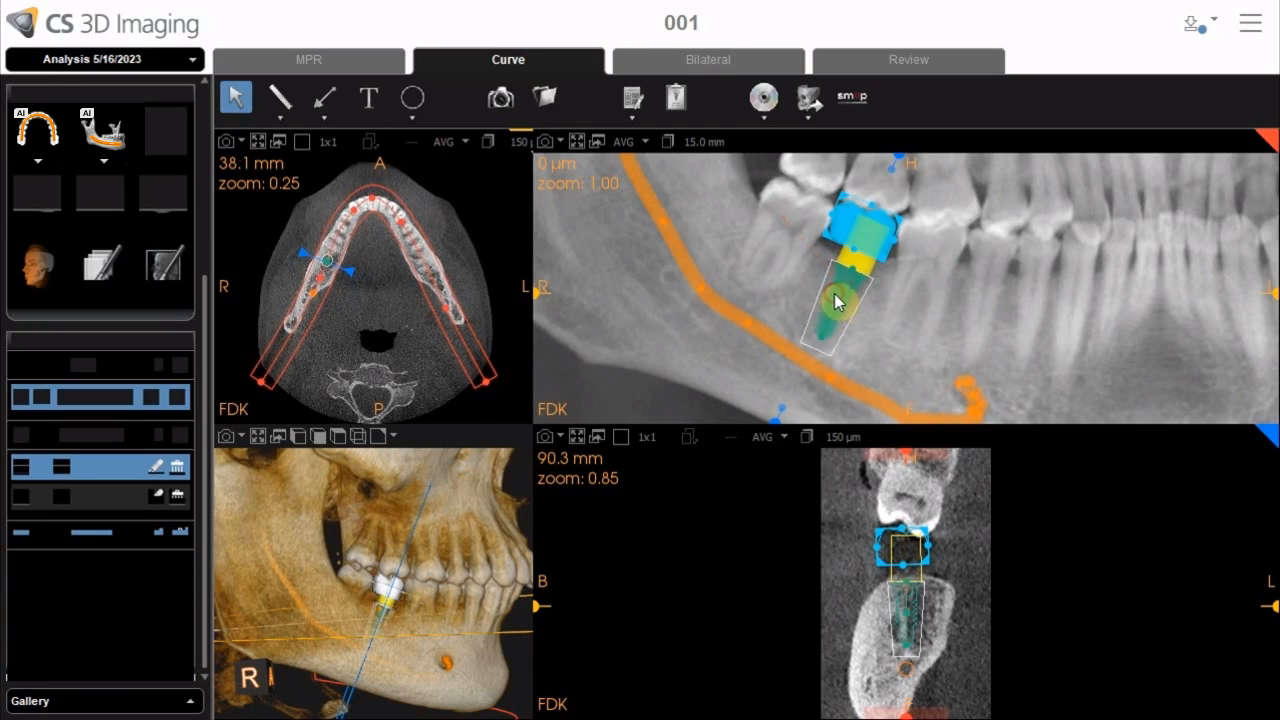
pyautogui.moveTo(837, 302); pyautogui.dragTo(835, 300)
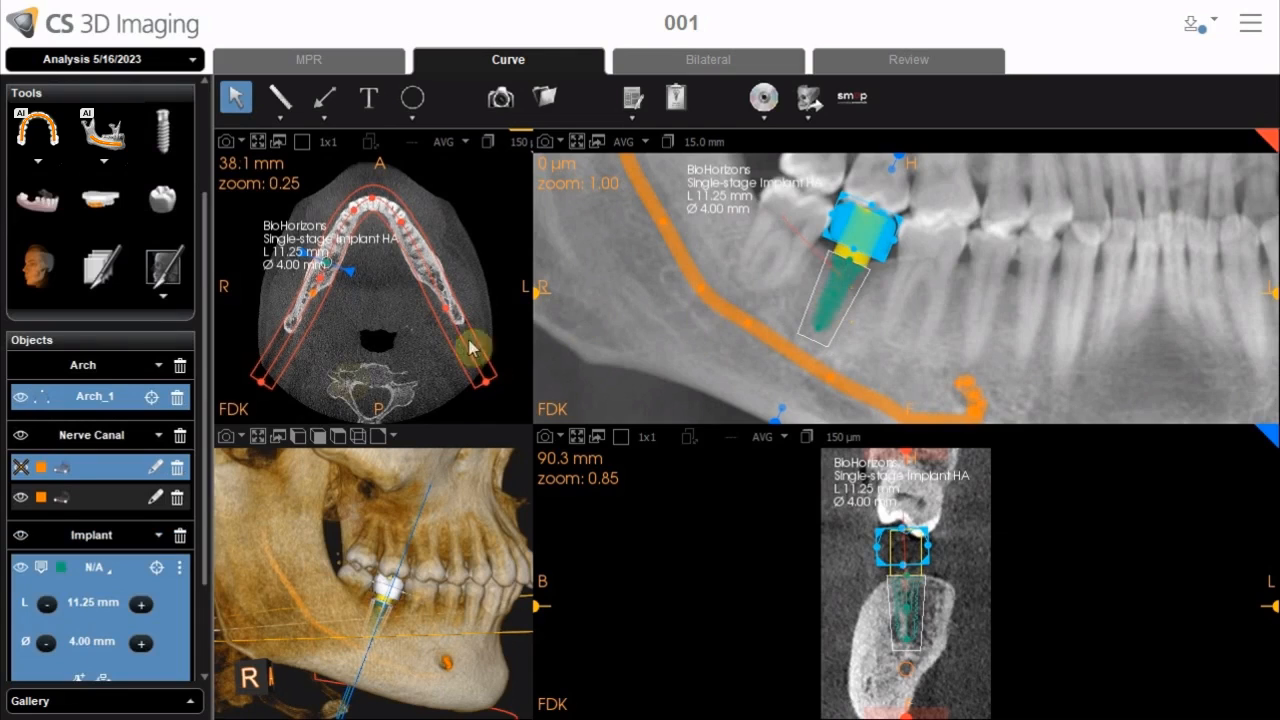
pyautogui.click(156, 577)
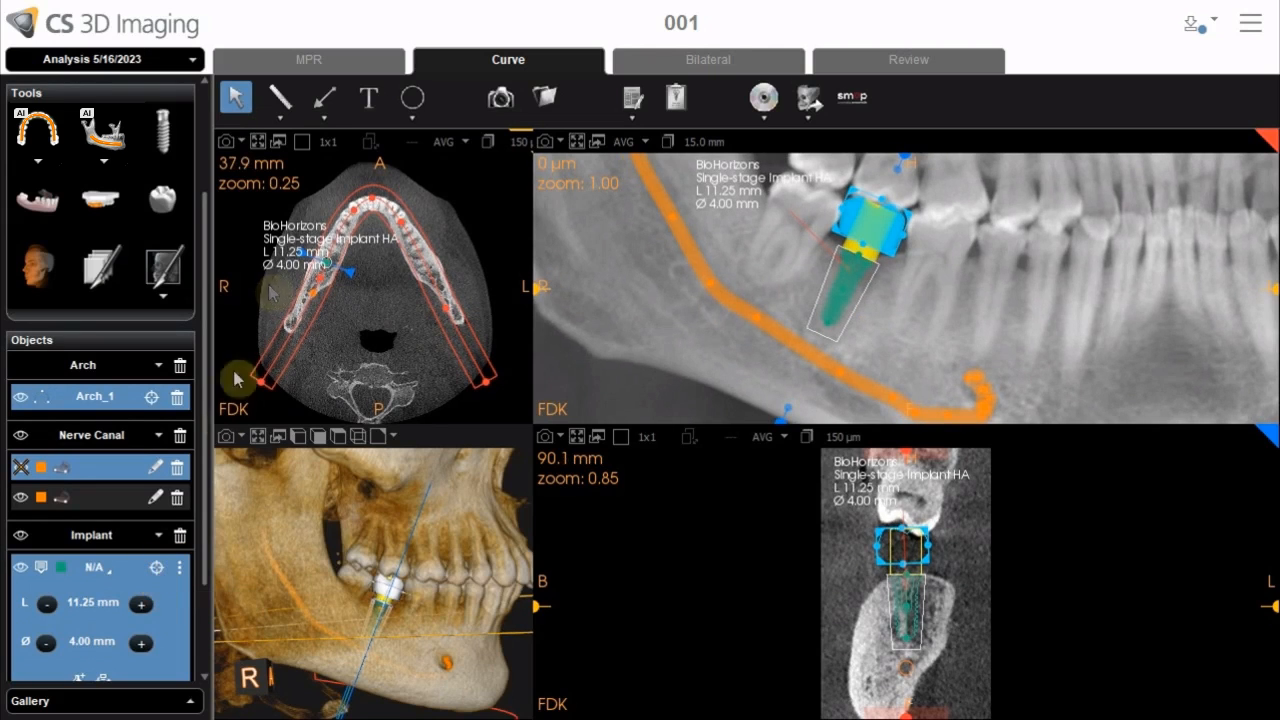
# Switch to the MPR layout and examine the implant in the slice views
pyautogui.click(344, 74)
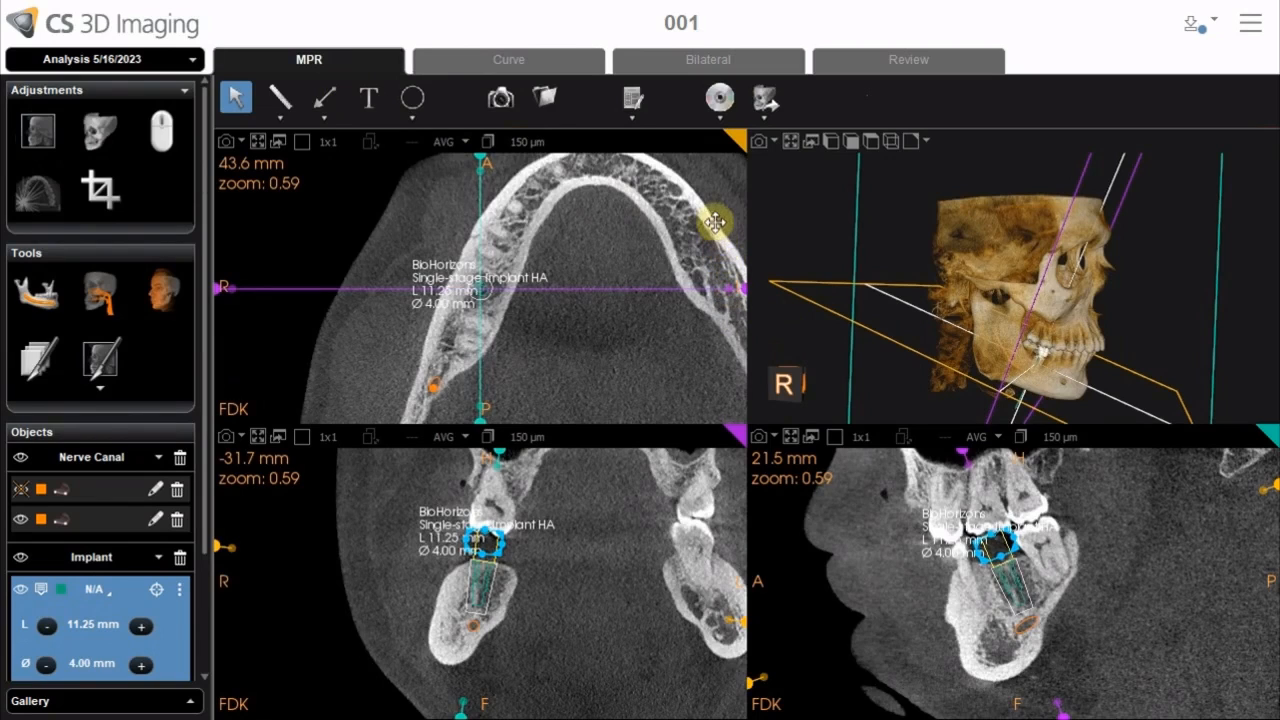
pyautogui.moveTo(713, 220); pyautogui.dragTo(640, 142)
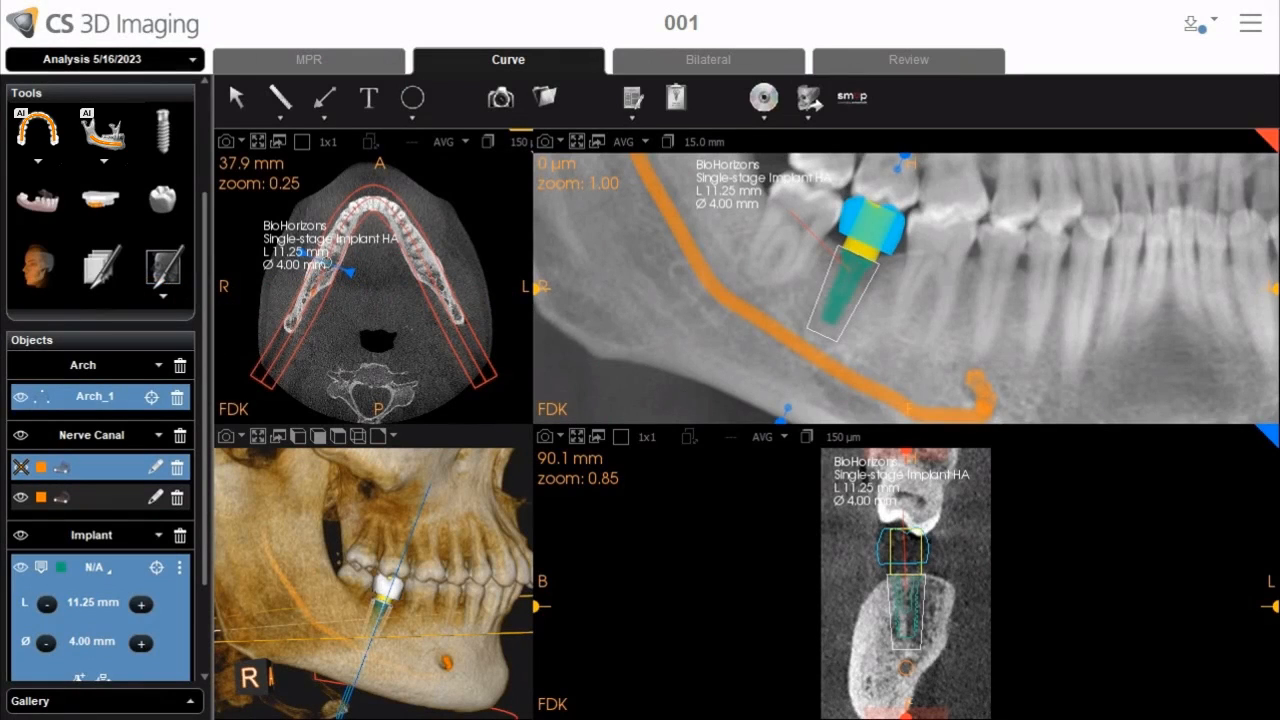
# Open the favorite implant systems list, scroll through it, and cancel
pyautogui.click(1215, 27)
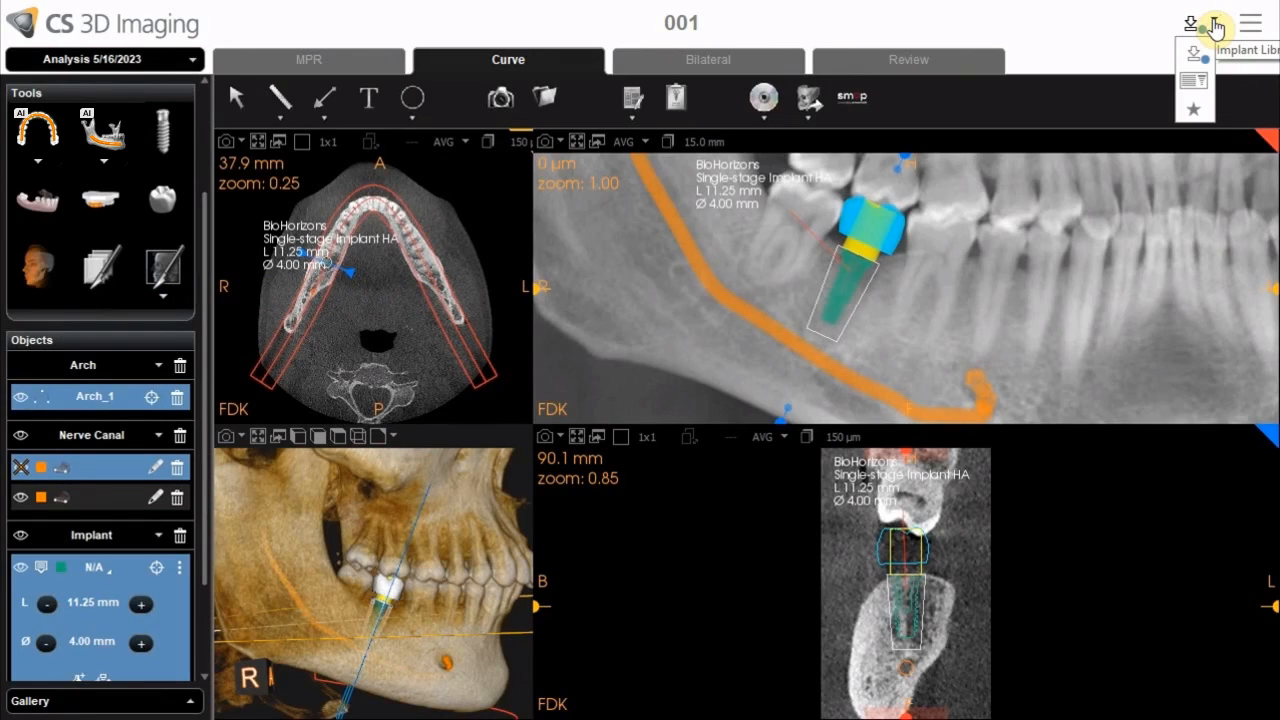
pyautogui.click(1197, 116)
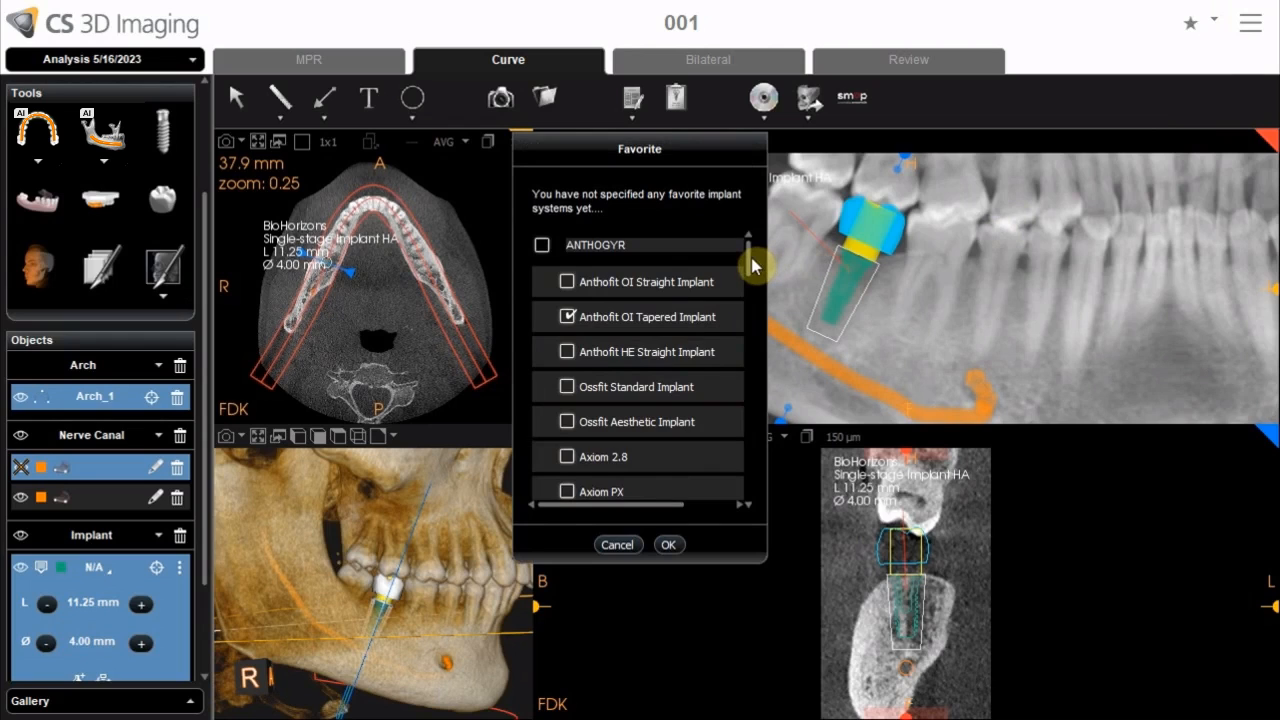
pyautogui.scroll(-1, 752, 276)
pyautogui.moveTo(752, 276); pyautogui.dragTo(751, 250)
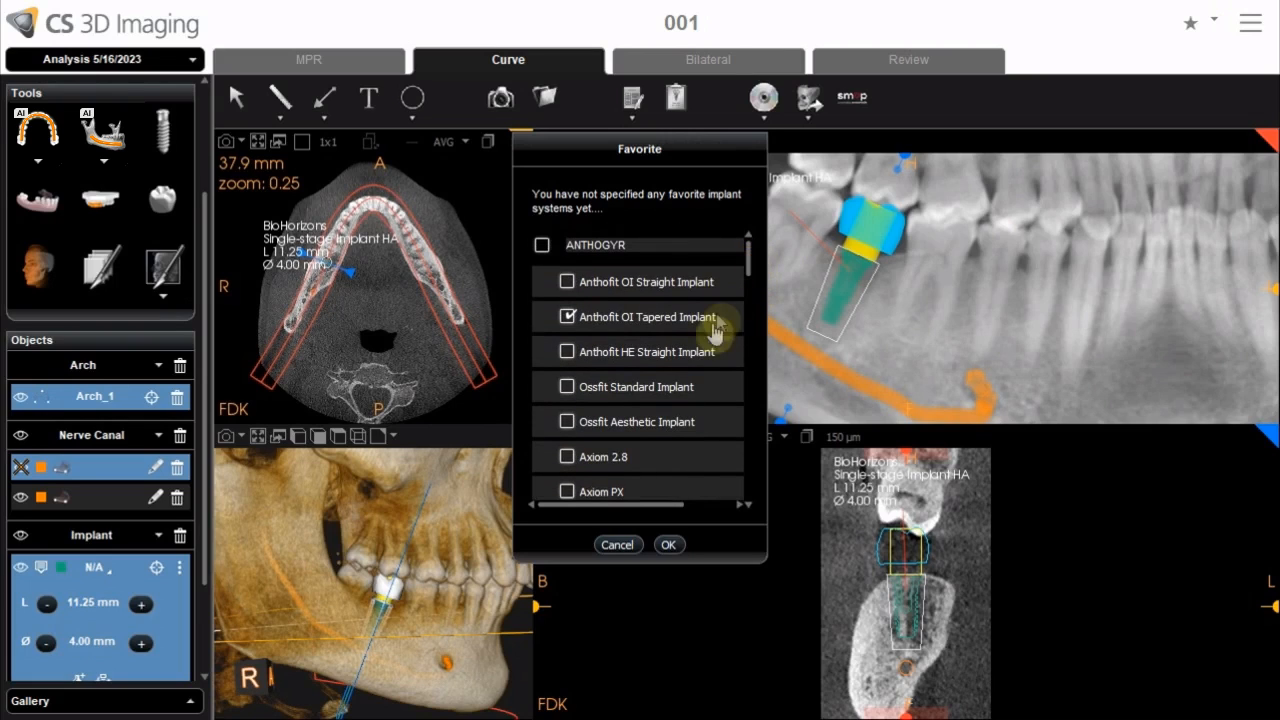
pyautogui.click(618, 545)
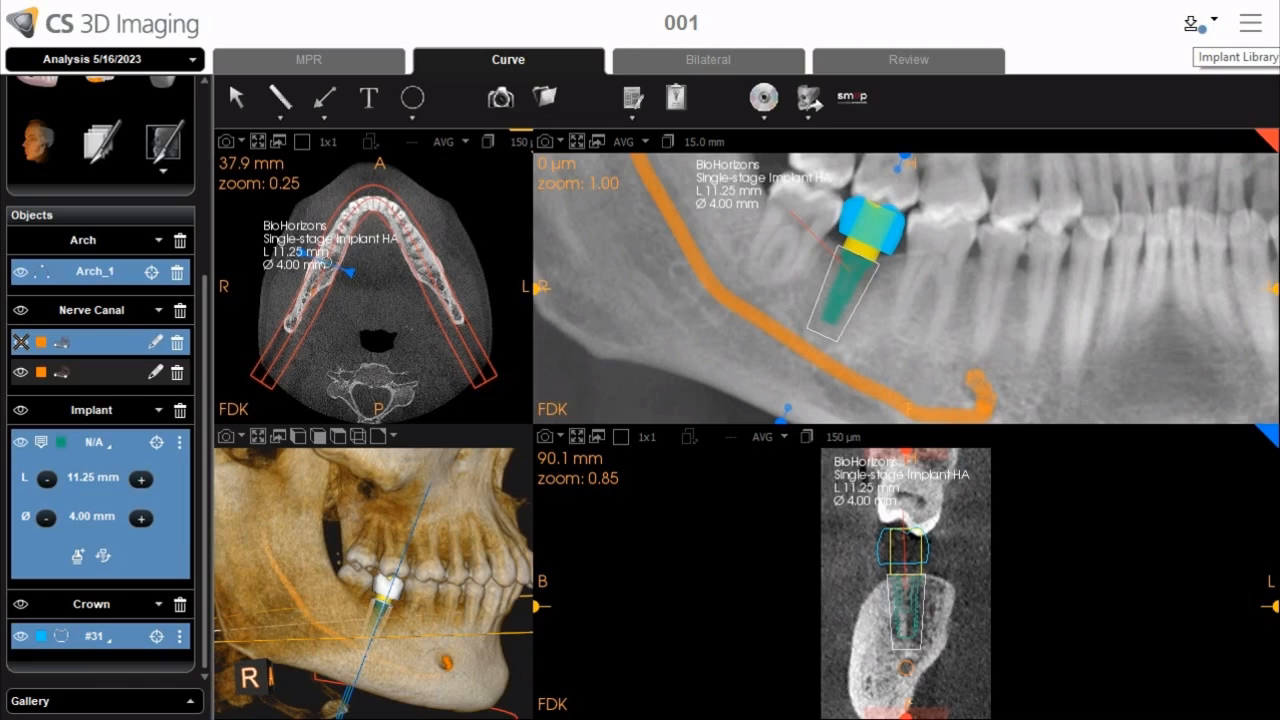
# Open the Implant Library Update options and cancel them
pyautogui.click(1192, 24)
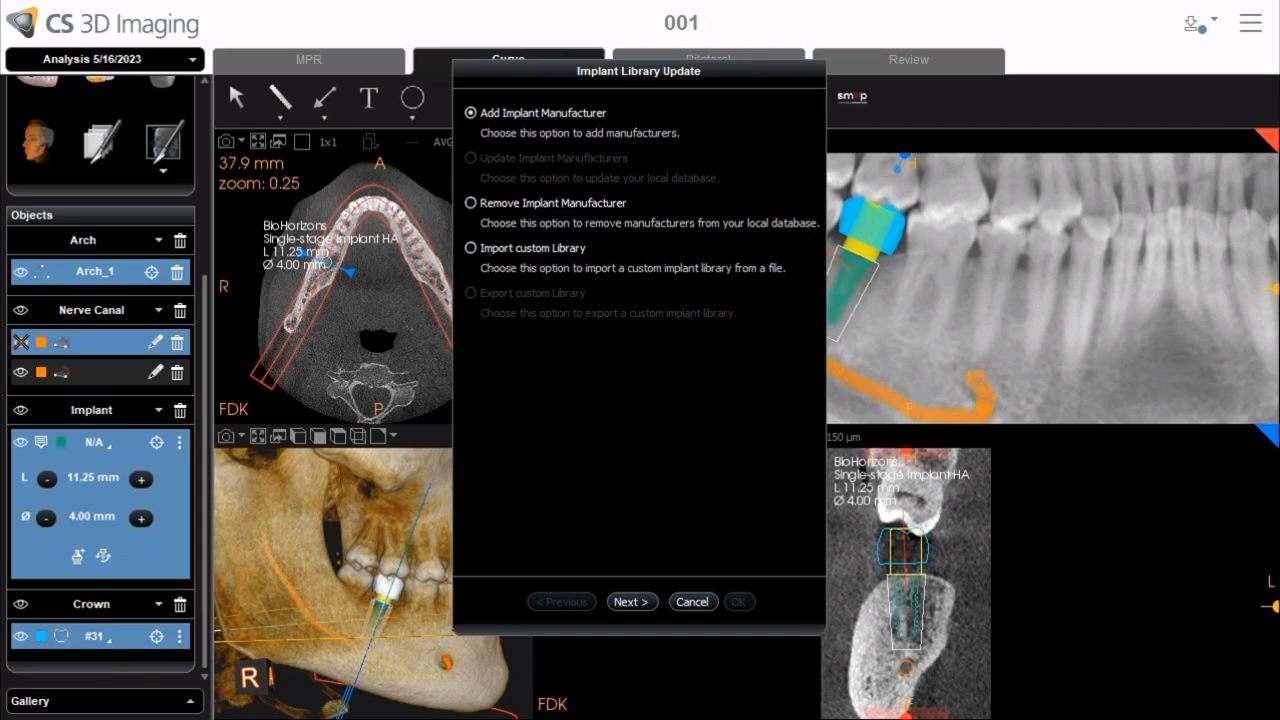
pyautogui.click(692, 601)
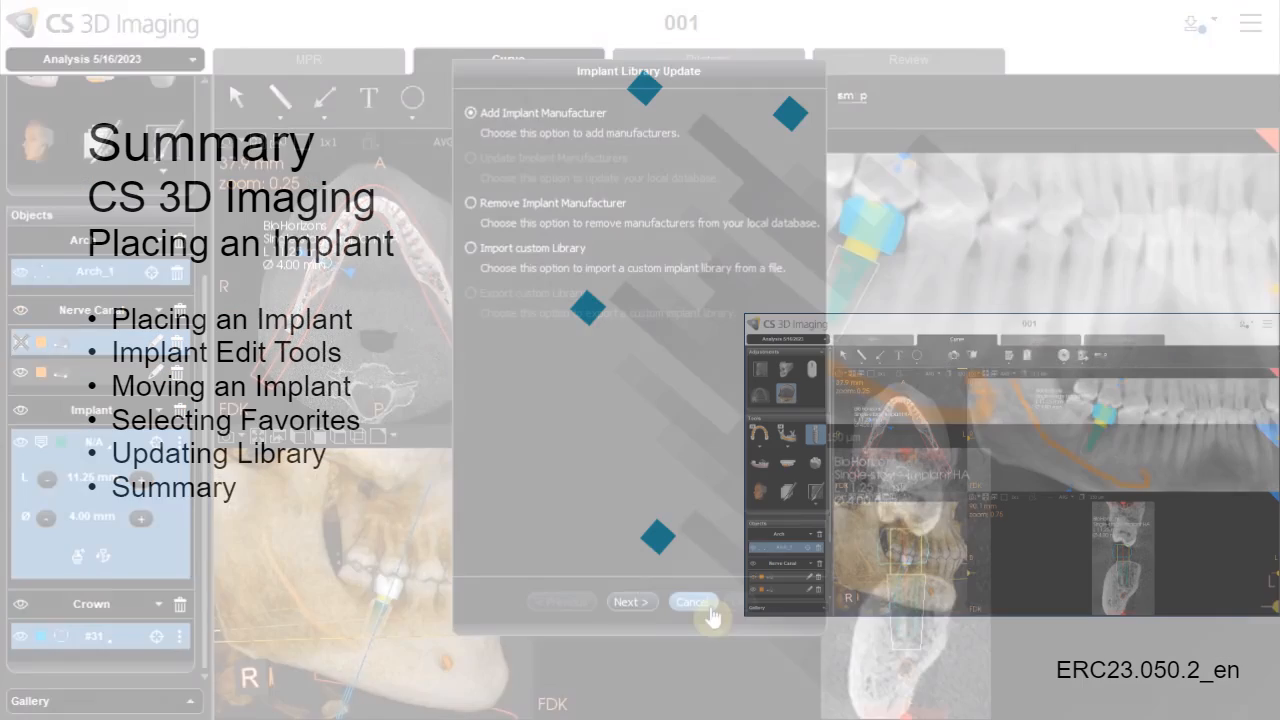